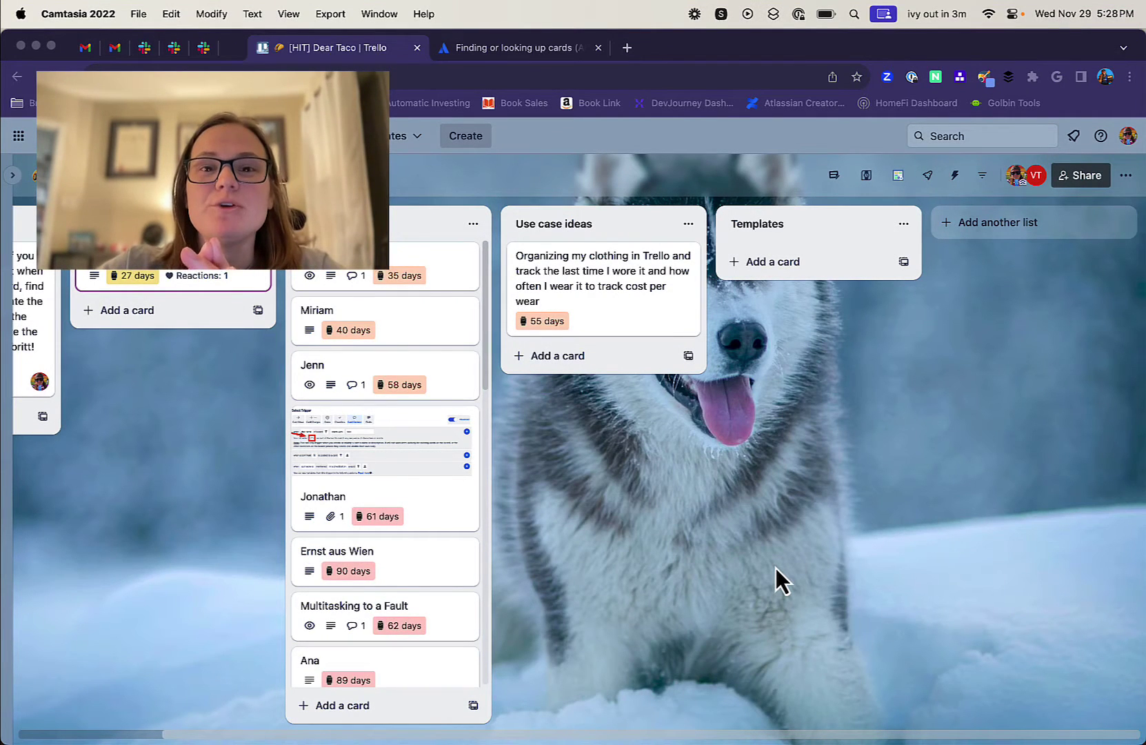
# Open the card requesting a duplicate-card automation video and dismiss the meeting notification.
pyautogui.click(284, 490)
pyautogui.hscroll(-5, 262, 476)
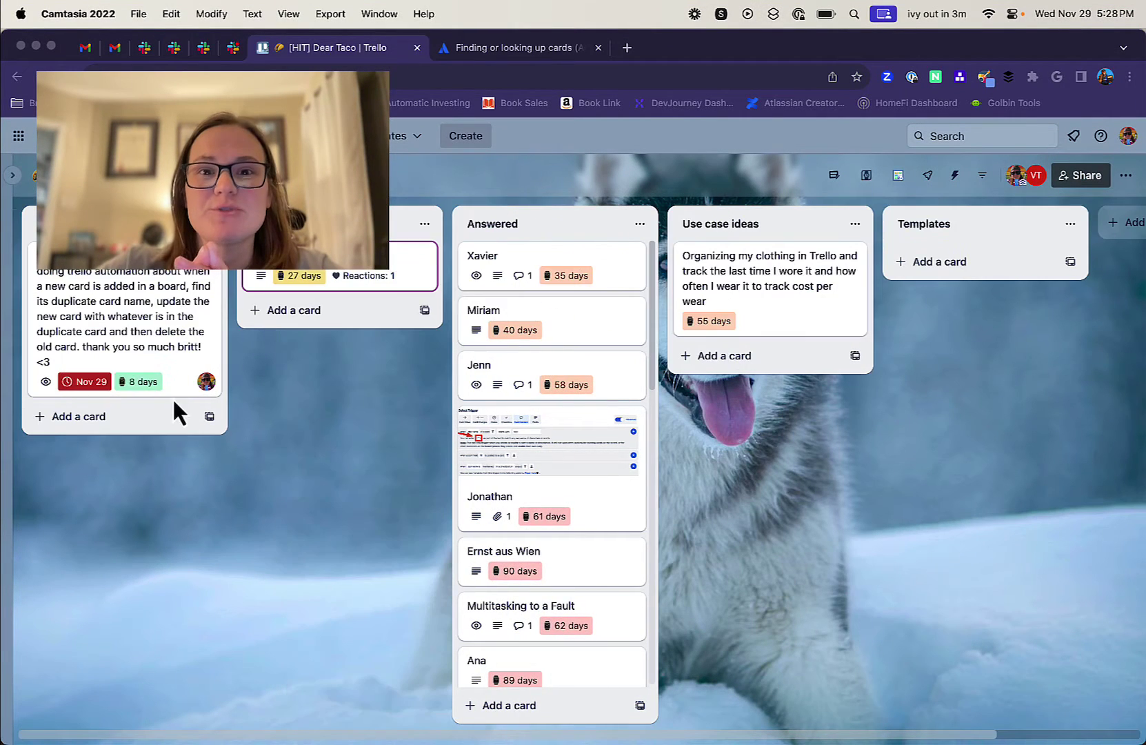
pyautogui.click(126, 314)
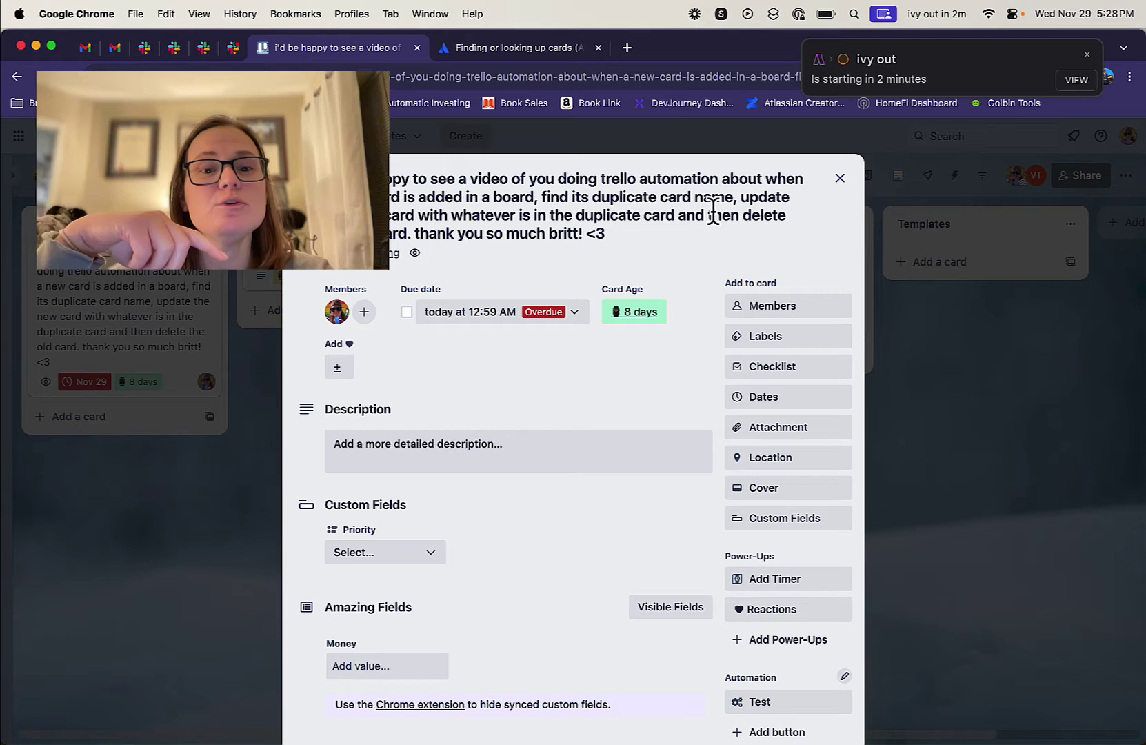
pyautogui.click(1087, 55)
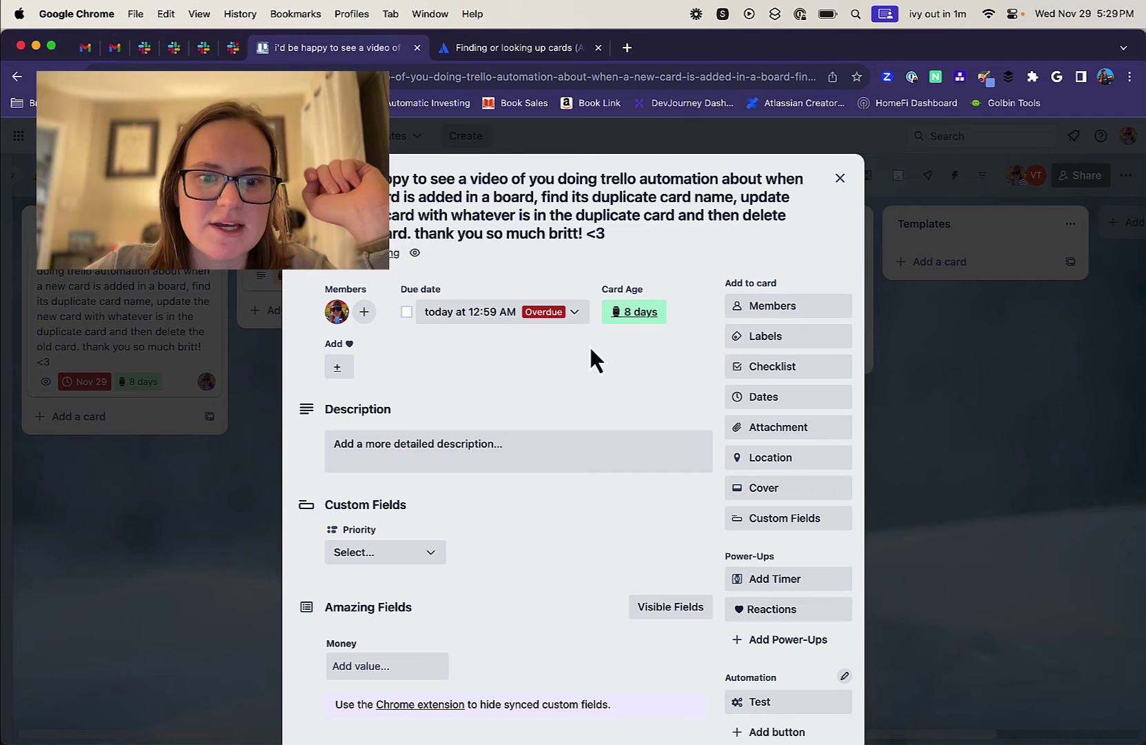
# Filter the board's automation Rules to Enabled and highlight the newest rule's card-added trigger.
pyautogui.click(840, 181)
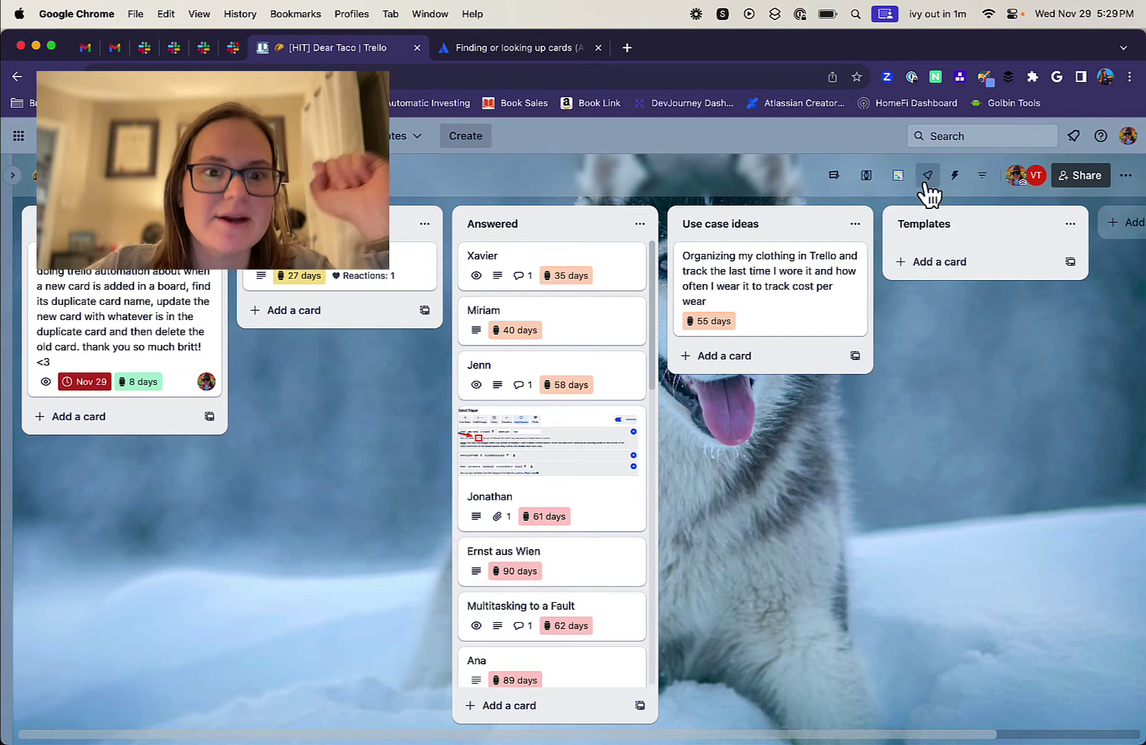
pyautogui.click(952, 180)
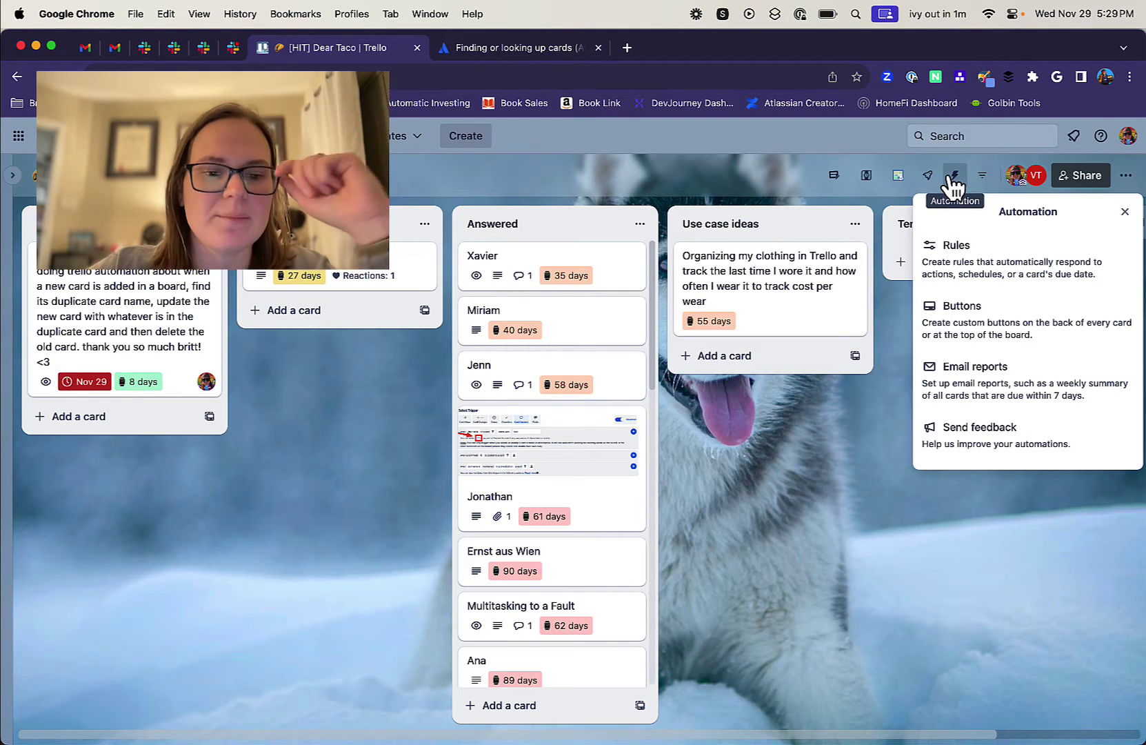
pyautogui.click(967, 249)
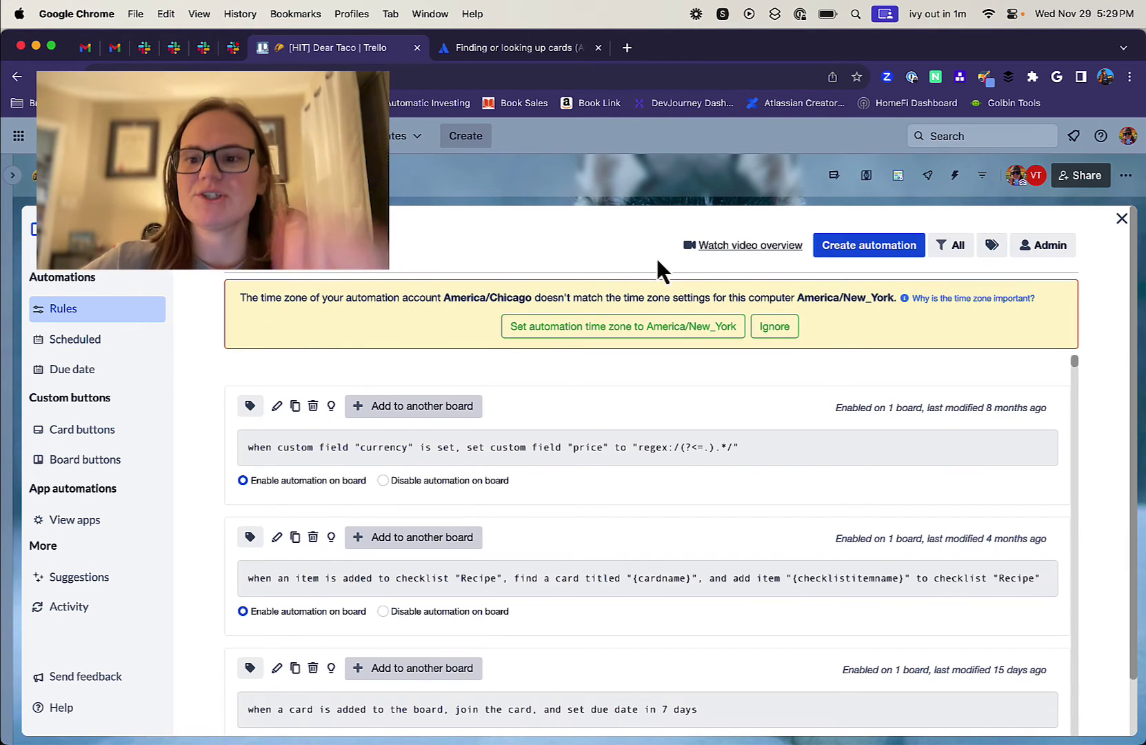
pyautogui.click(958, 247)
pyautogui.click(958, 319)
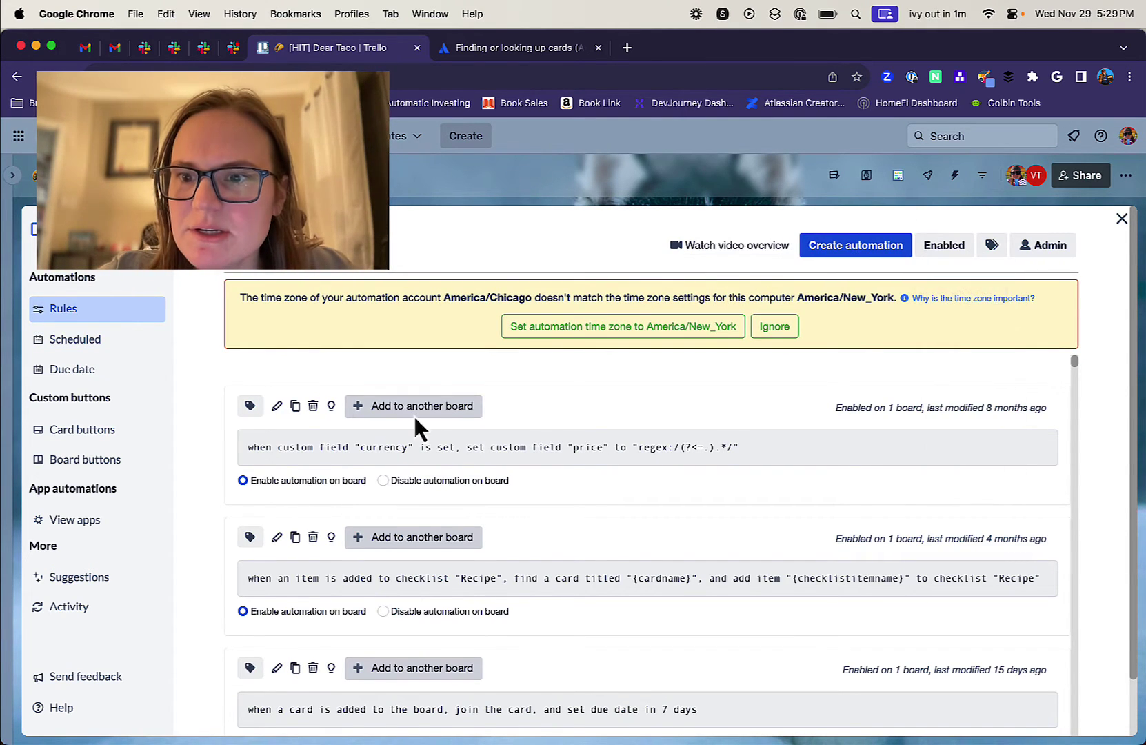
pyautogui.scroll(-3, 562, 467)
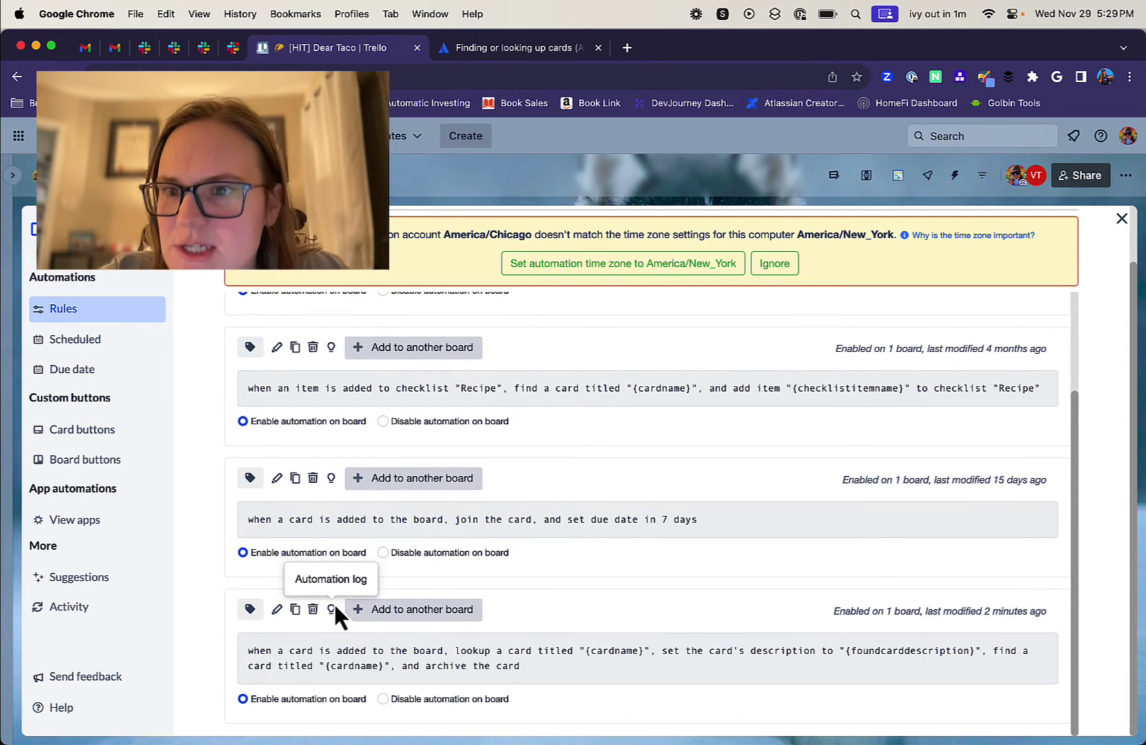
pyautogui.moveTo(259, 650); pyautogui.dragTo(379, 652)
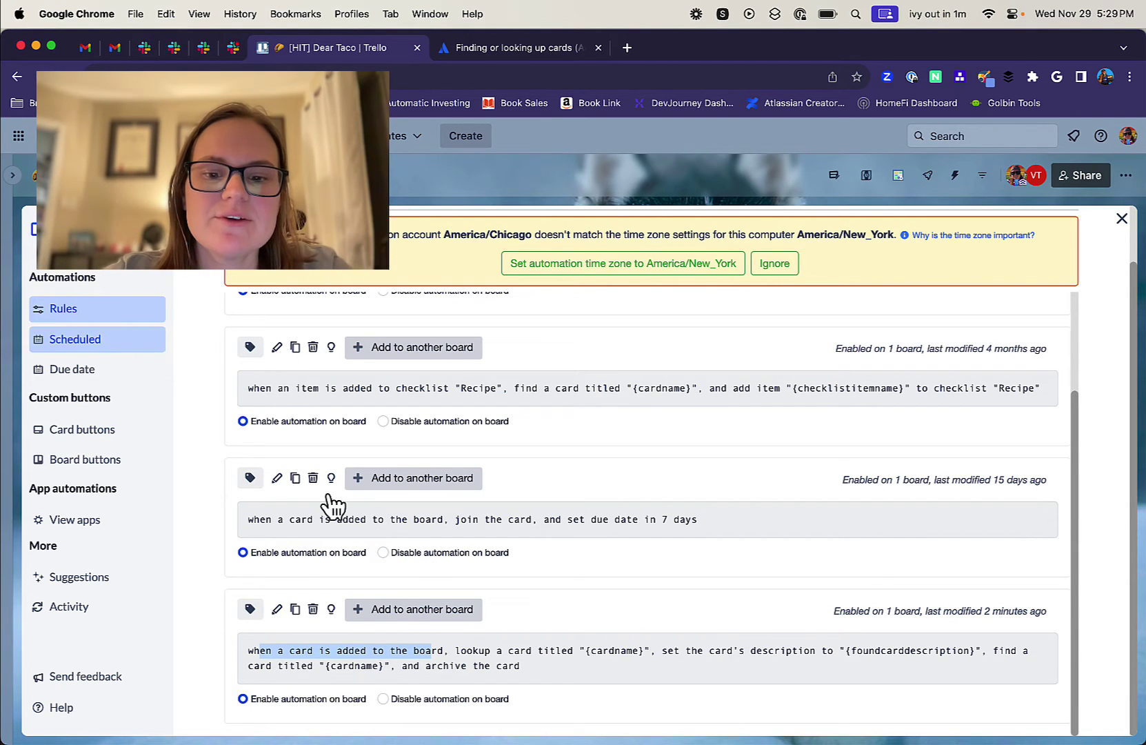
pyautogui.scroll(3, 337, 453)
pyautogui.scroll(2, 1134, 219)
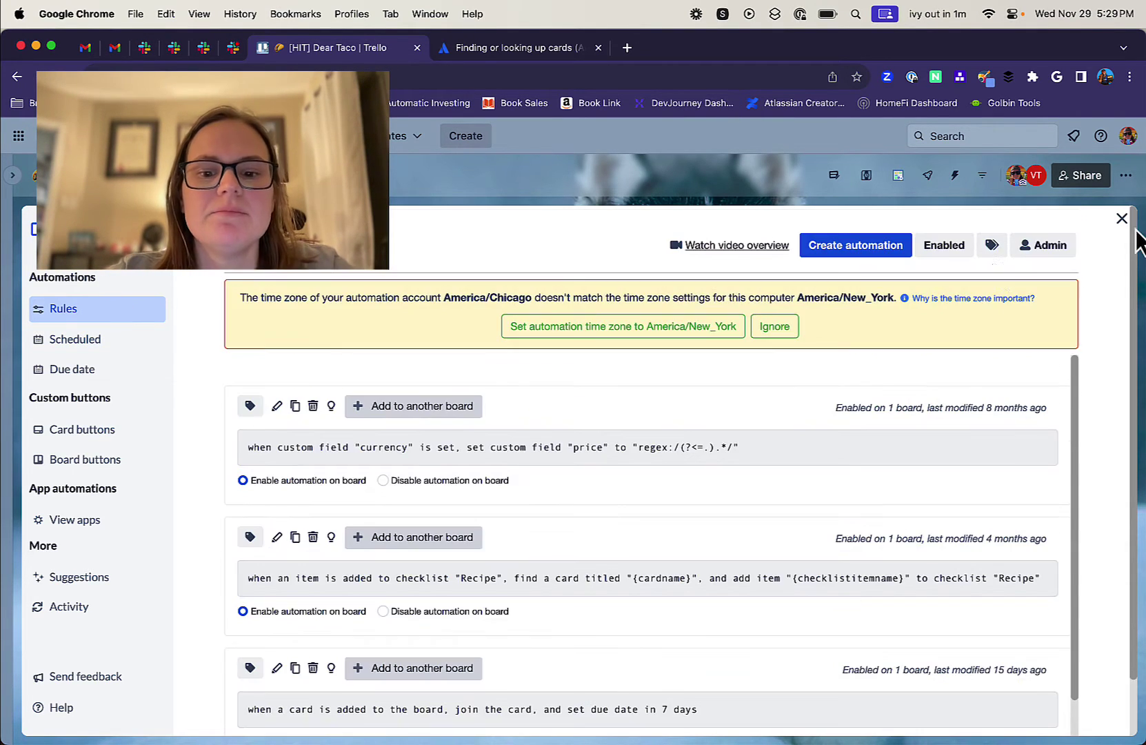
# Start a new automation rule triggered when a card is added to the board.
pyautogui.click(870, 250)
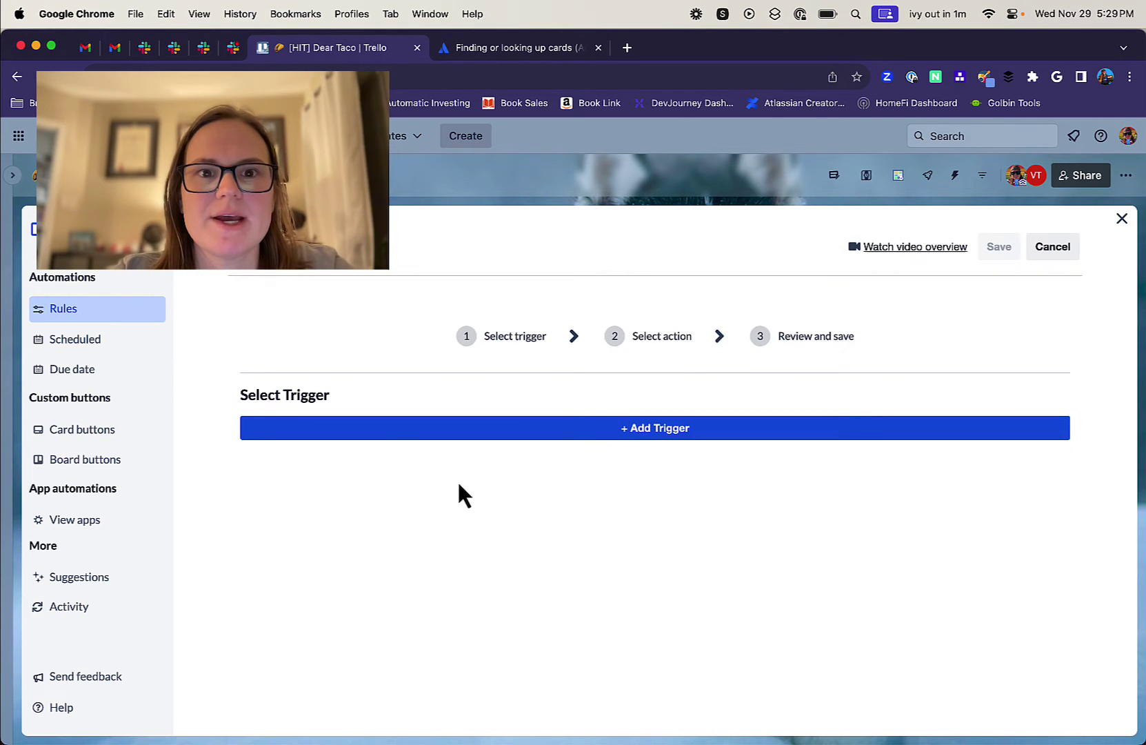
pyautogui.click(512, 430)
pyautogui.scroll(-2, 271, 486)
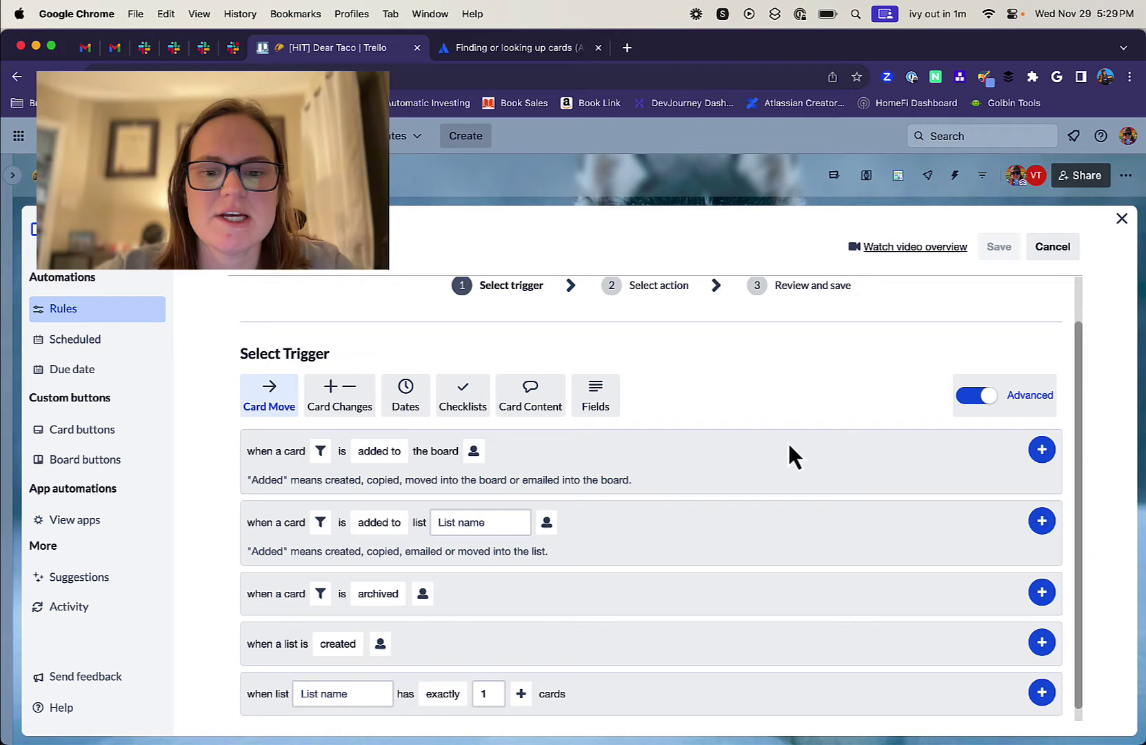
pyautogui.click(1040, 452)
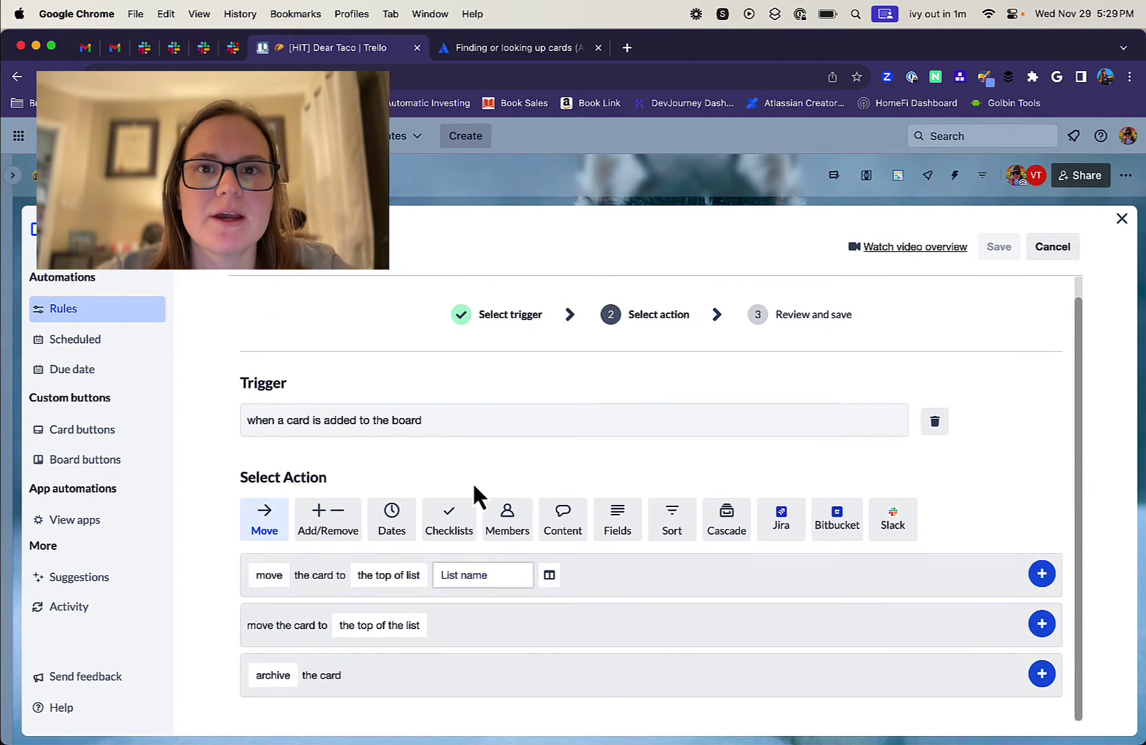
# Review the Cascade find-card actions, keeping 'find', then close the editor without saving.
pyautogui.click(726, 524)
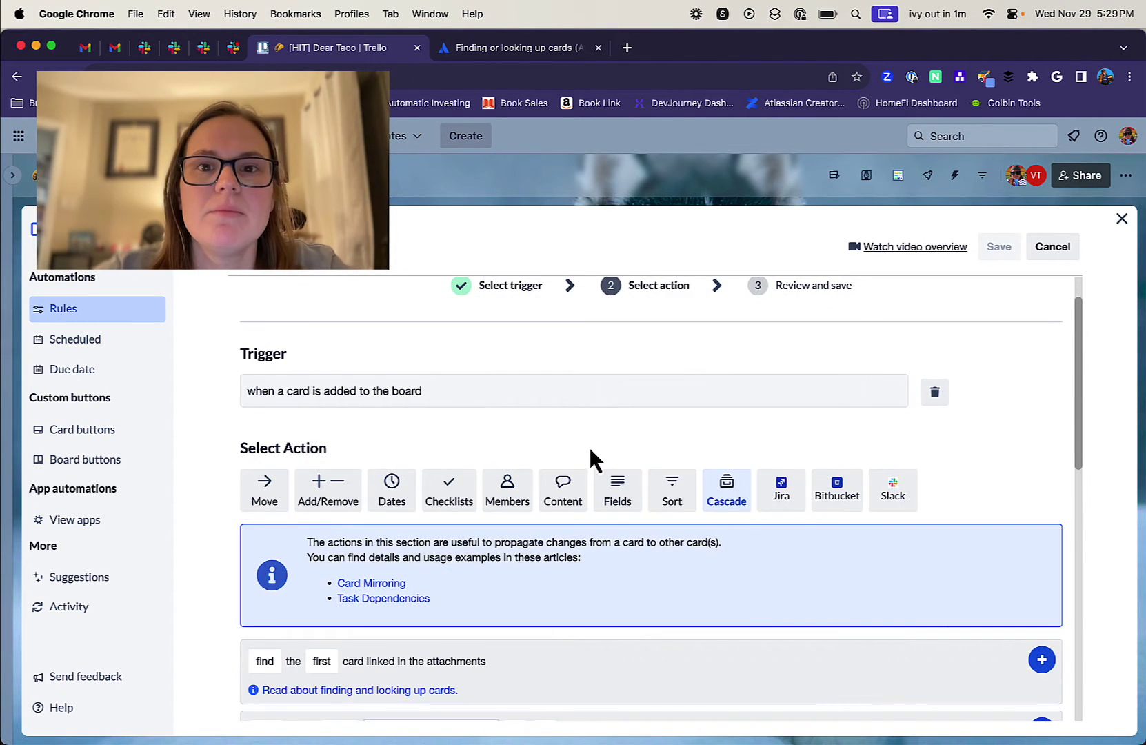
pyautogui.scroll(-5, 588, 444)
pyautogui.scroll(-1, 588, 445)
pyautogui.click(266, 502)
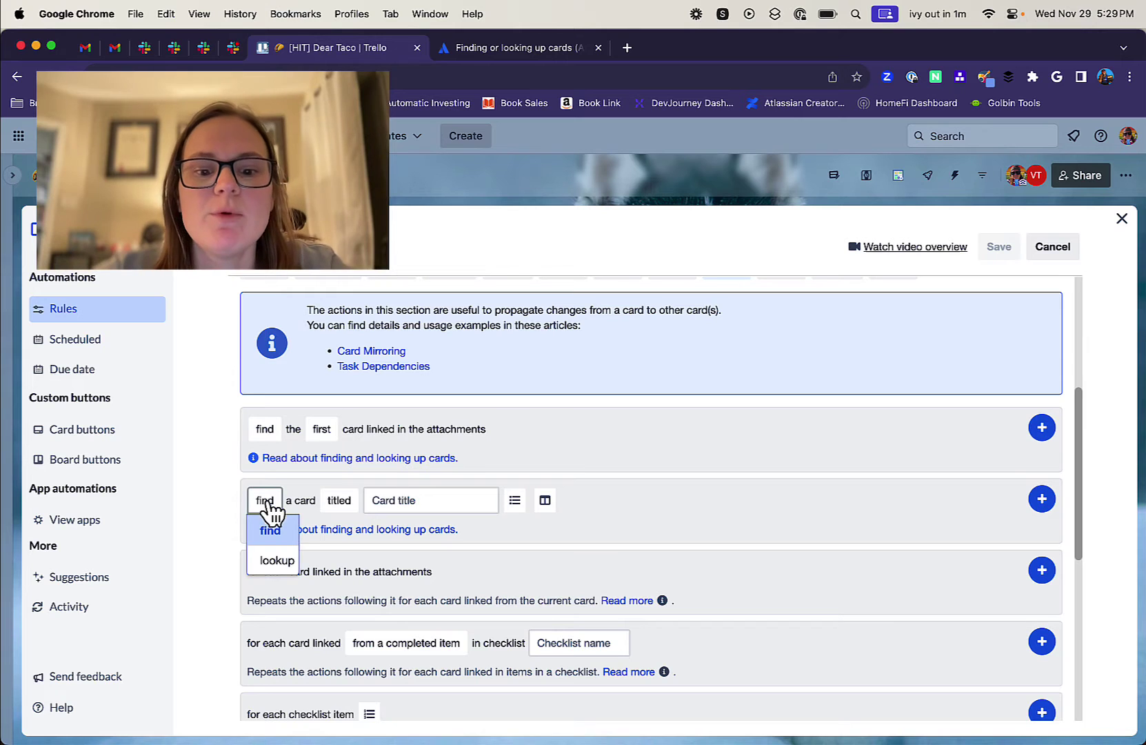
pyautogui.click(578, 489)
pyautogui.scroll(1, 578, 489)
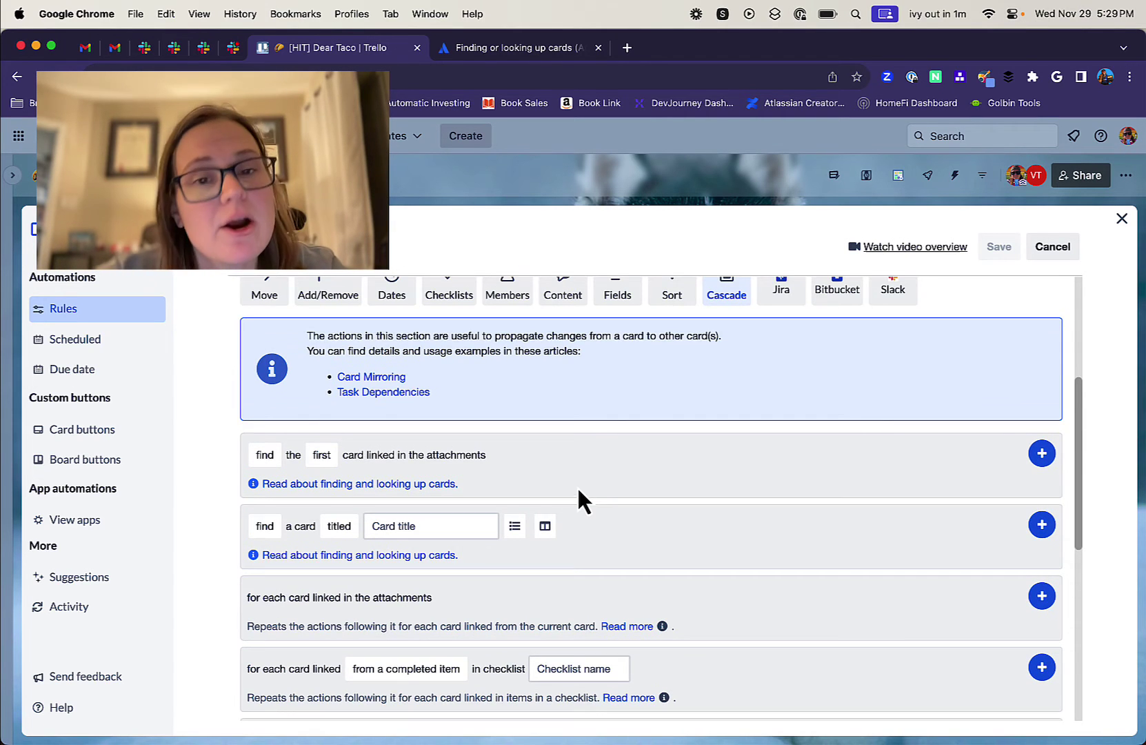
pyautogui.scroll(-1, 577, 498)
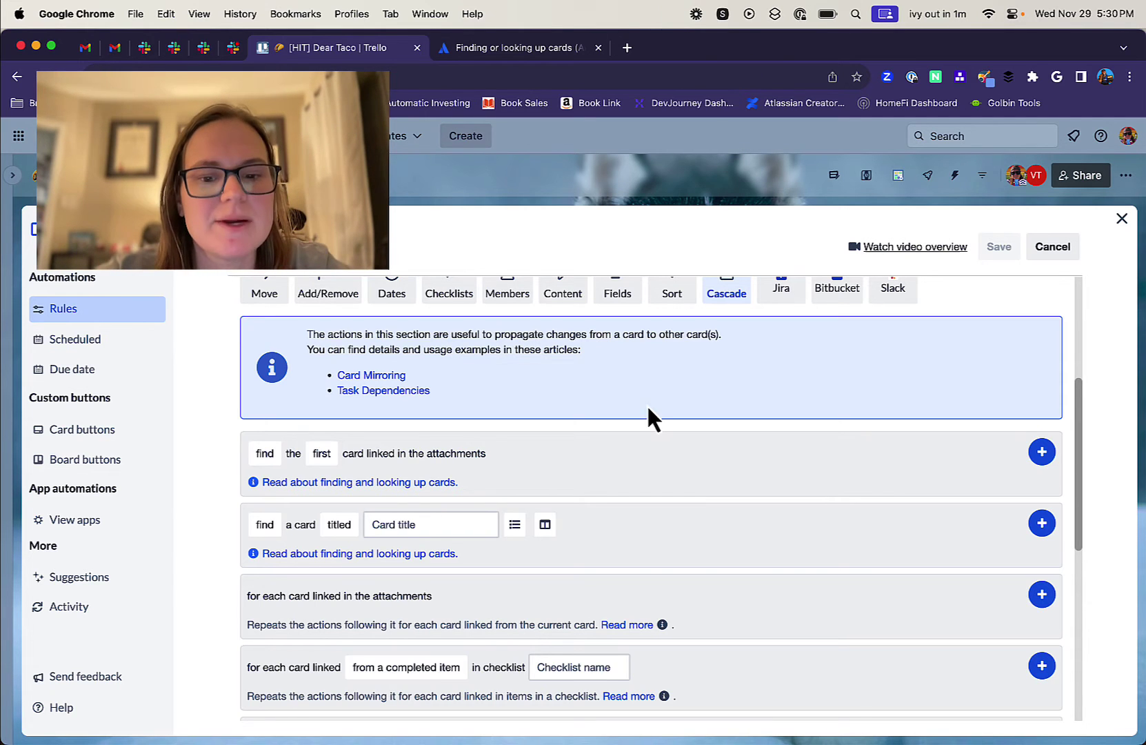
pyautogui.scroll(4, 580, 474)
pyautogui.click(1122, 221)
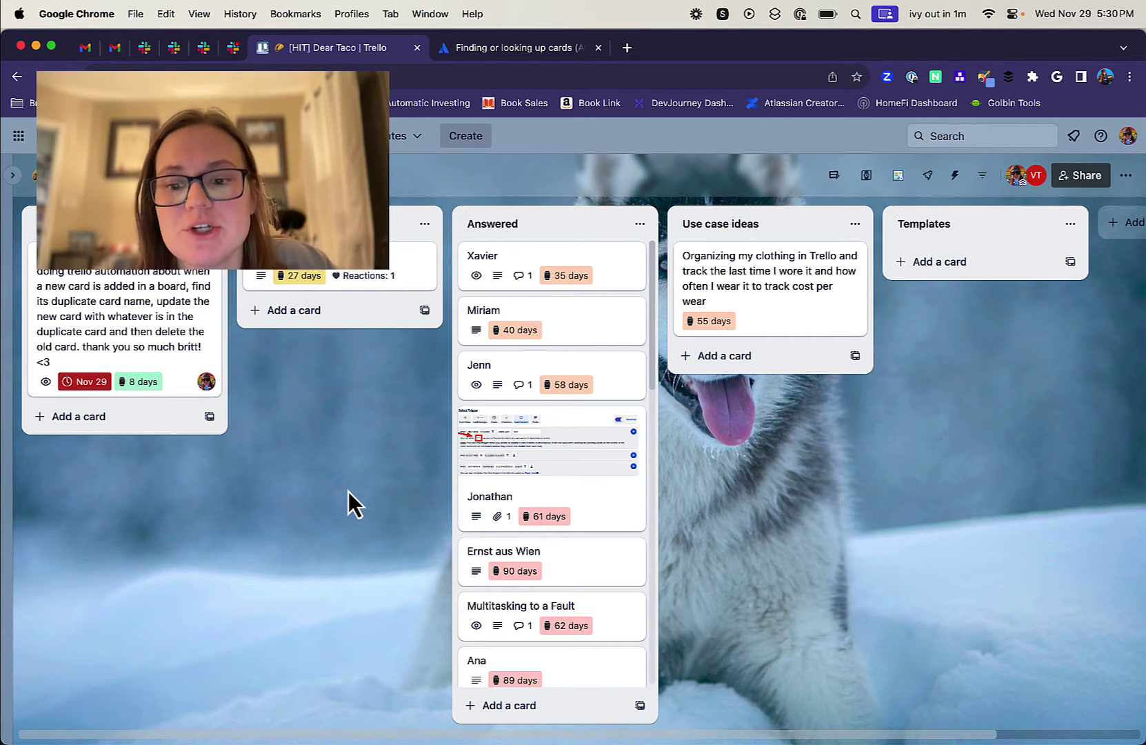
# Recheck the request card, then add a card named 'Existing card' to the Templates list.
pyautogui.click(109, 315)
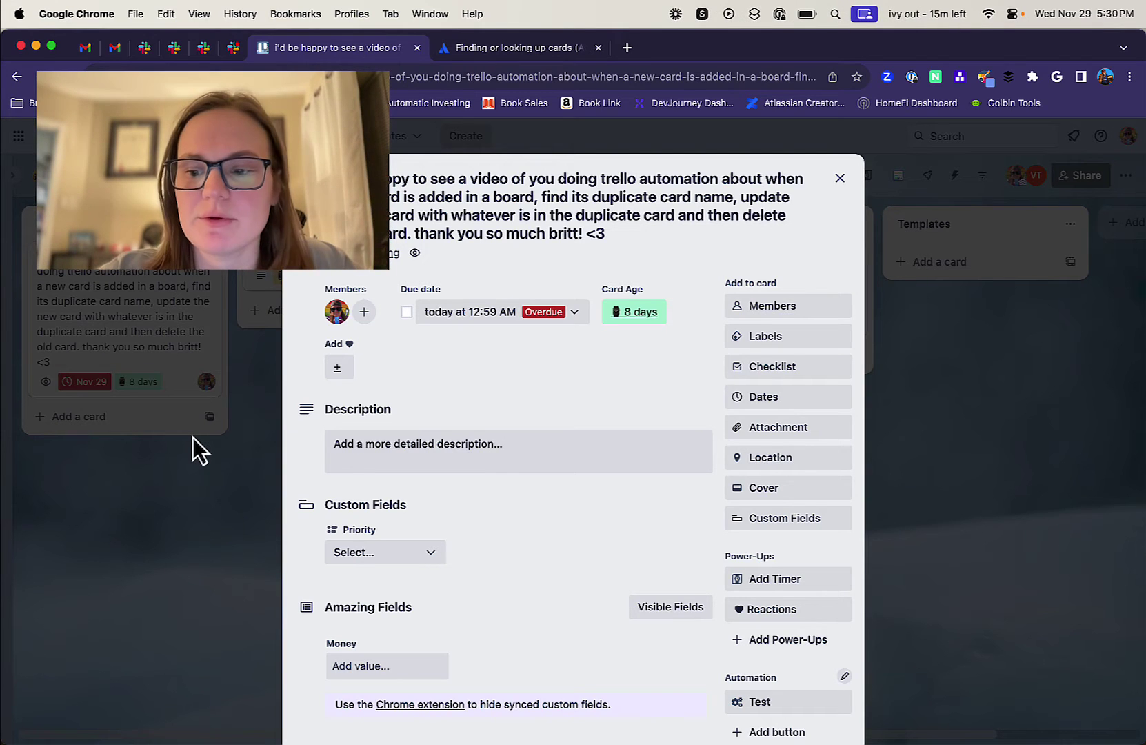
pyautogui.click(840, 178)
pyautogui.click(921, 262)
pyautogui.write('Exist')
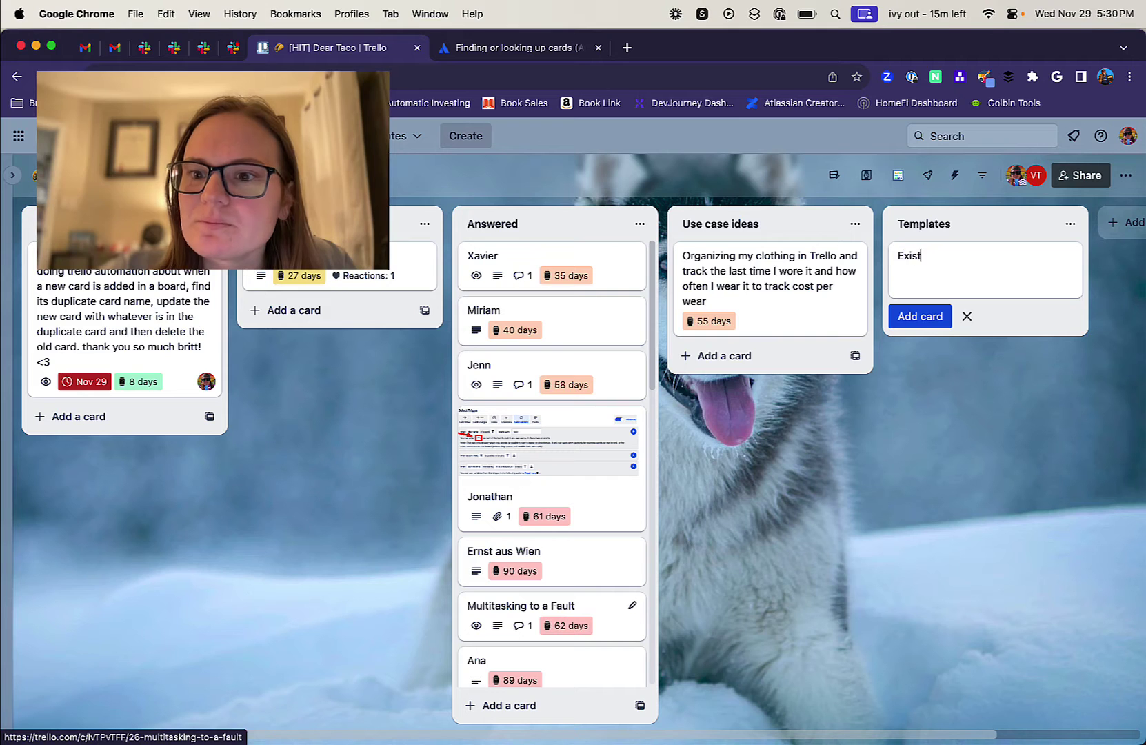
pyautogui.write('ing card')
pyautogui.press('Return')
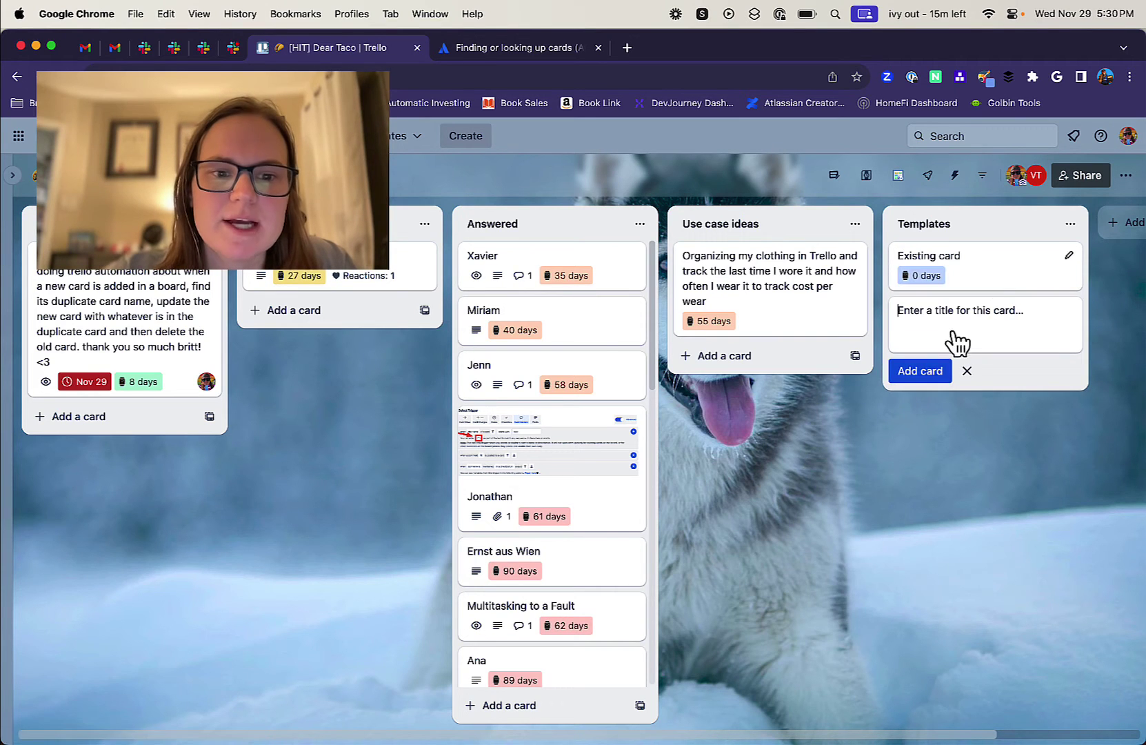
# Write the description 'Here is my description' / 'copy this over please!' on Existing card.
pyautogui.click(952, 273)
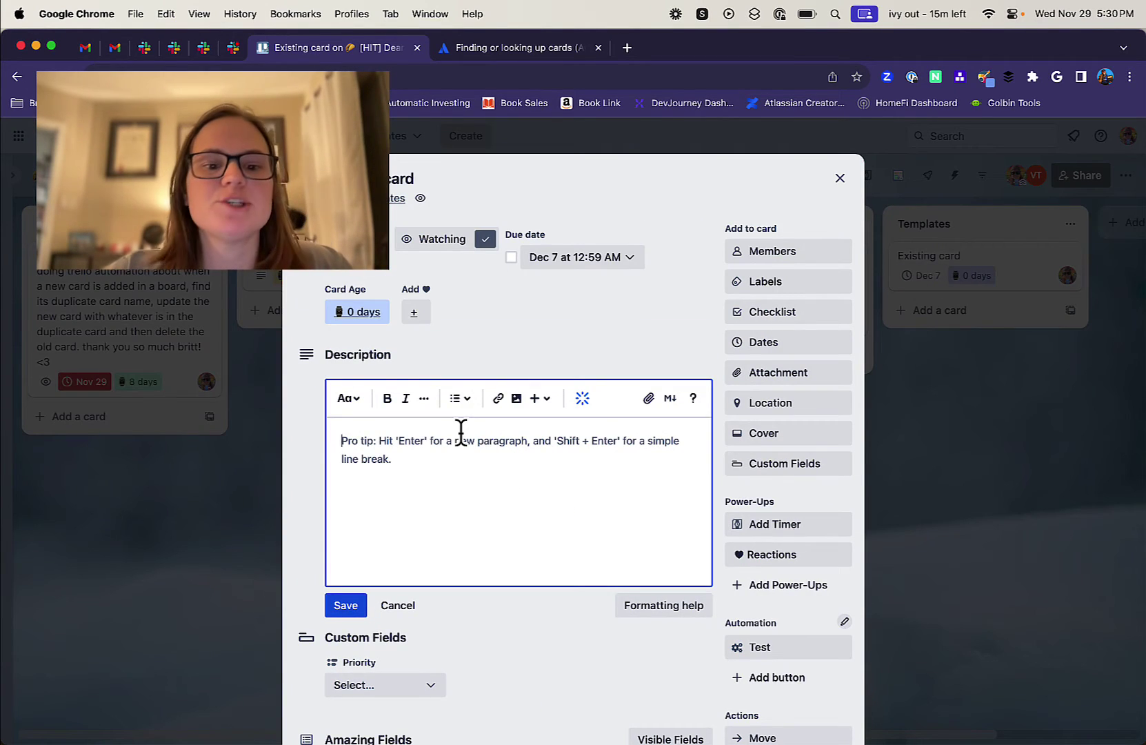
pyautogui.write('Here is my descr')
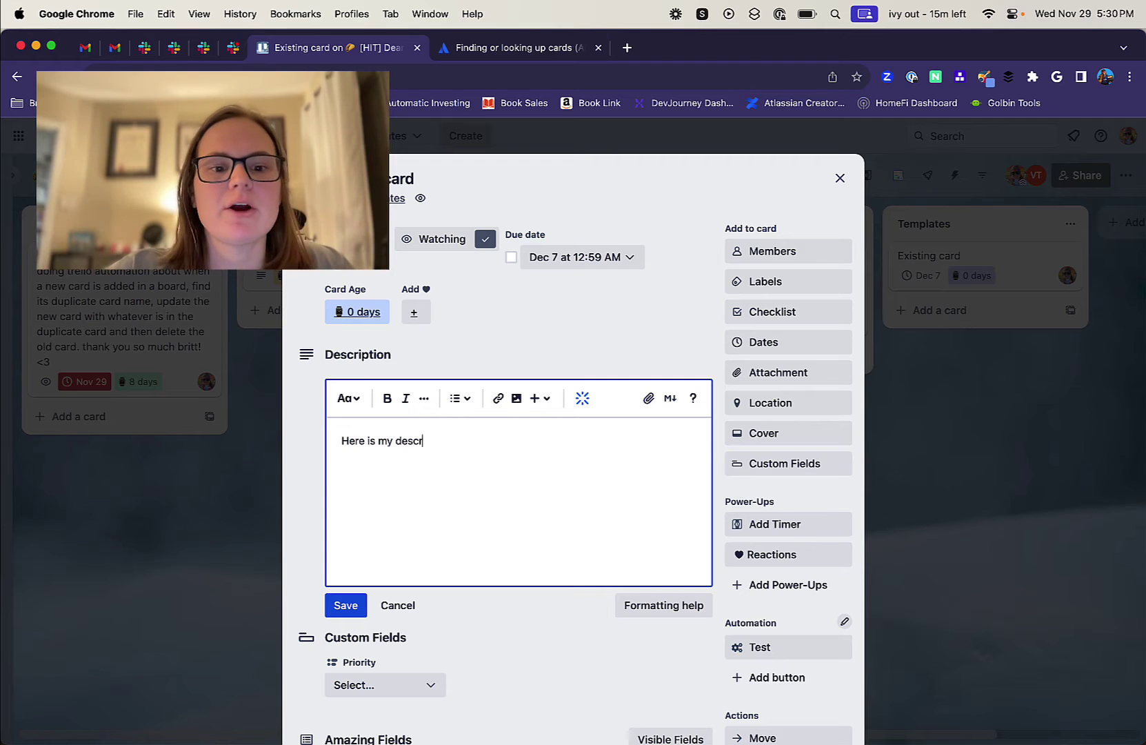
pyautogui.write('iption')
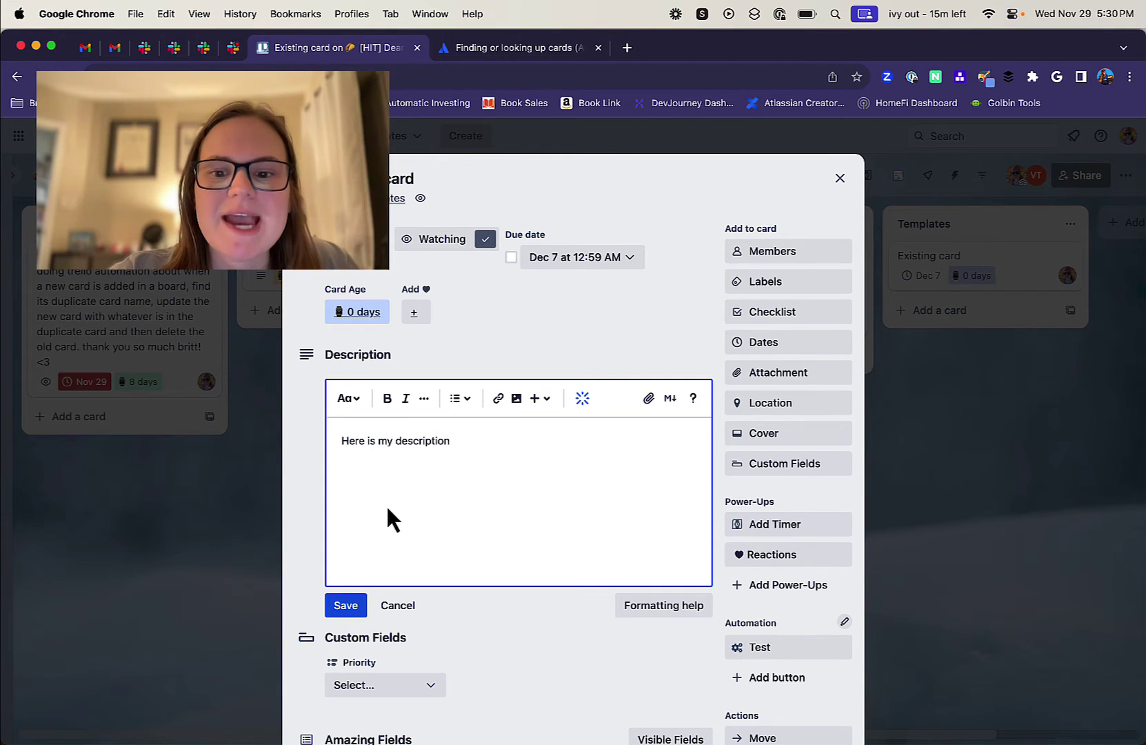
pyautogui.press('Return')
pyautogui.write('copy this over please!')
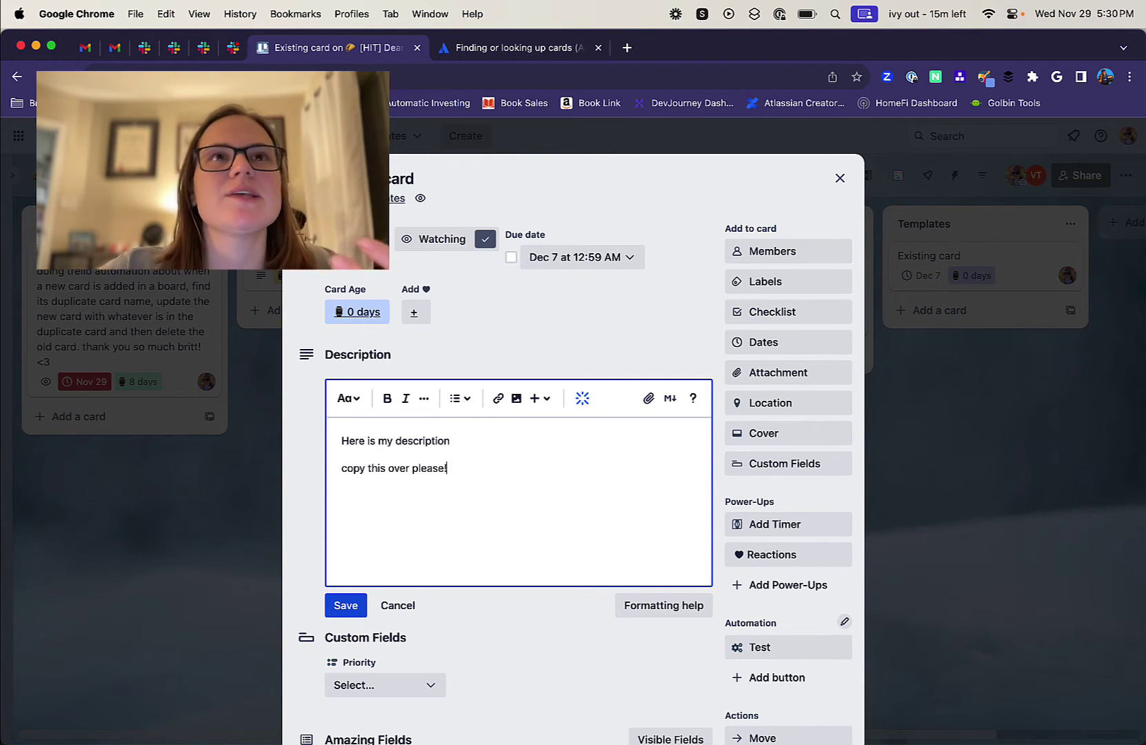
# Save the description and add a second card named 'Existing card' to Templates.
pyautogui.click(346, 610)
pyautogui.click(207, 617)
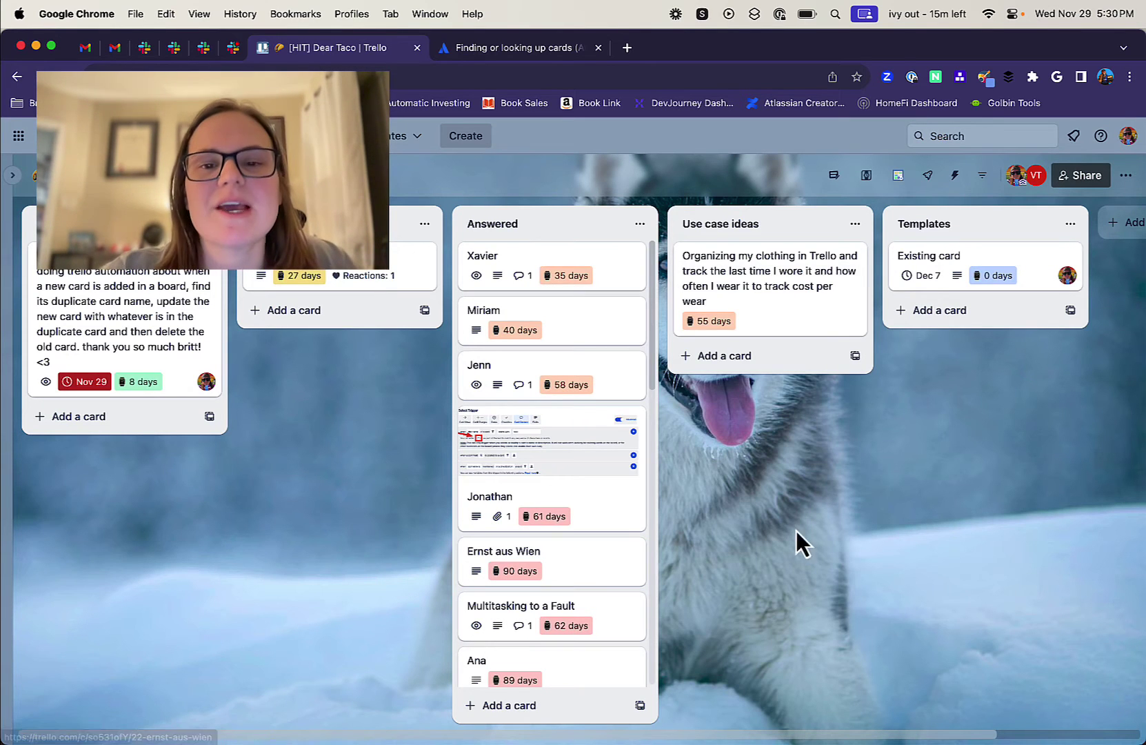
pyautogui.click(932, 309)
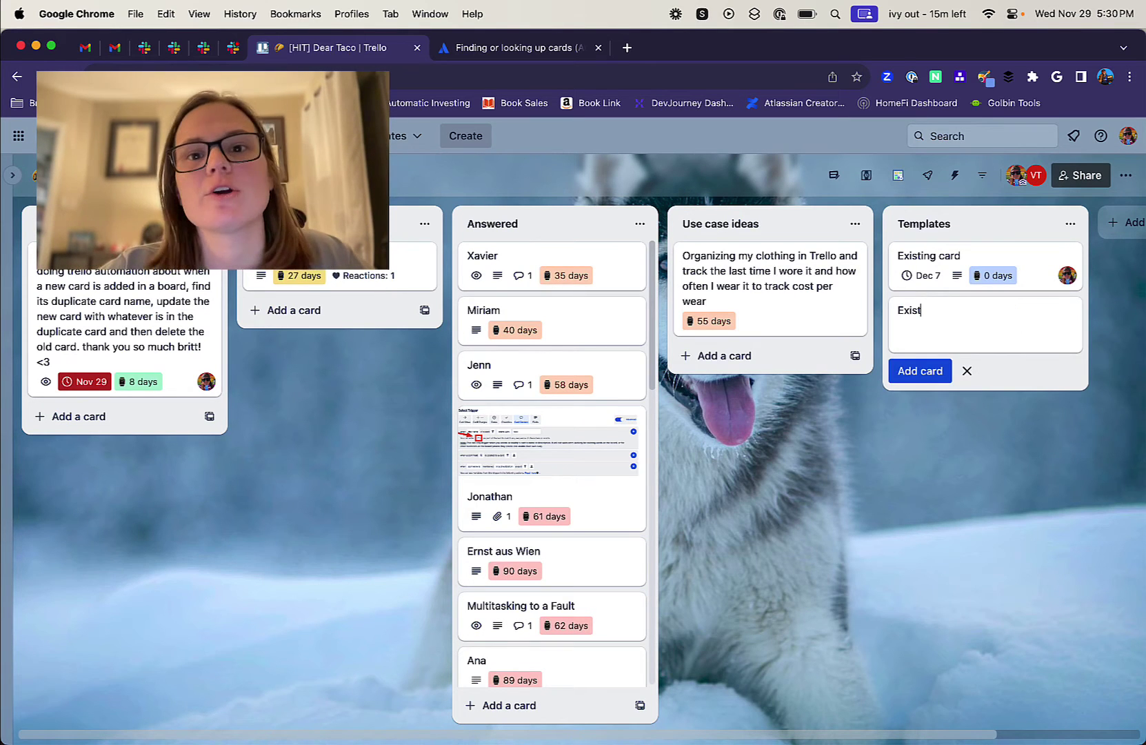
pyautogui.write('Existing card')
pyautogui.press('Return')
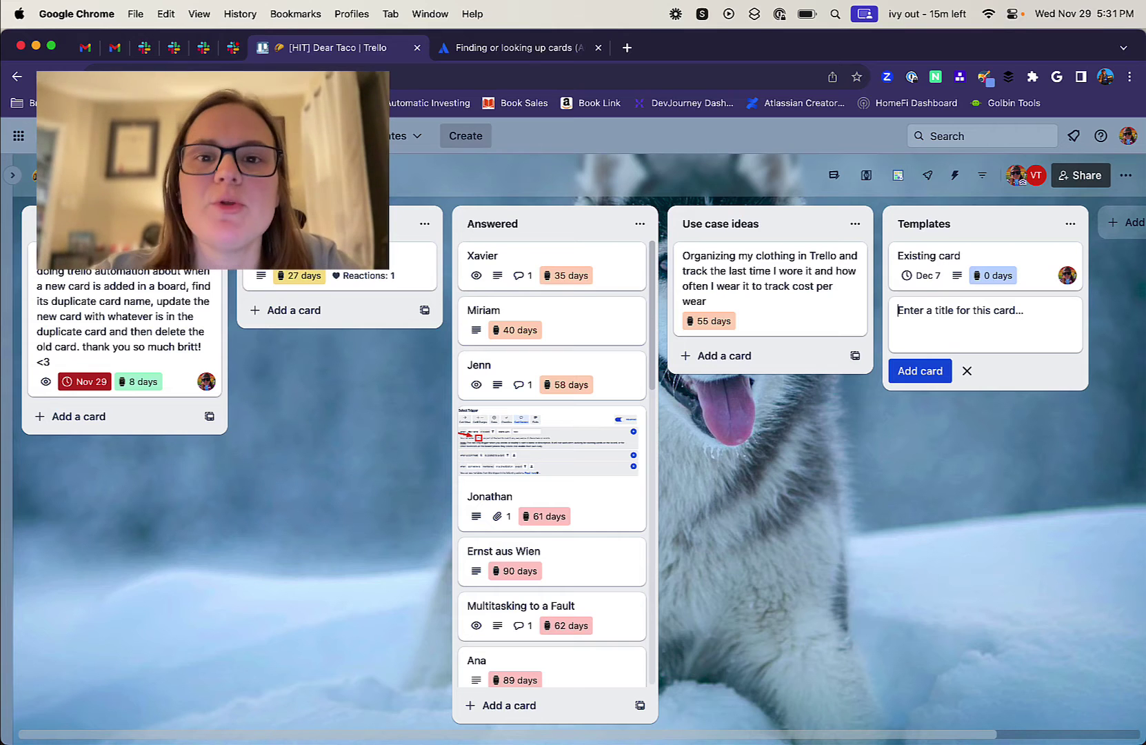
# Inspect the new Existing card to confirm its description was copied over.
pyautogui.click(986, 253)
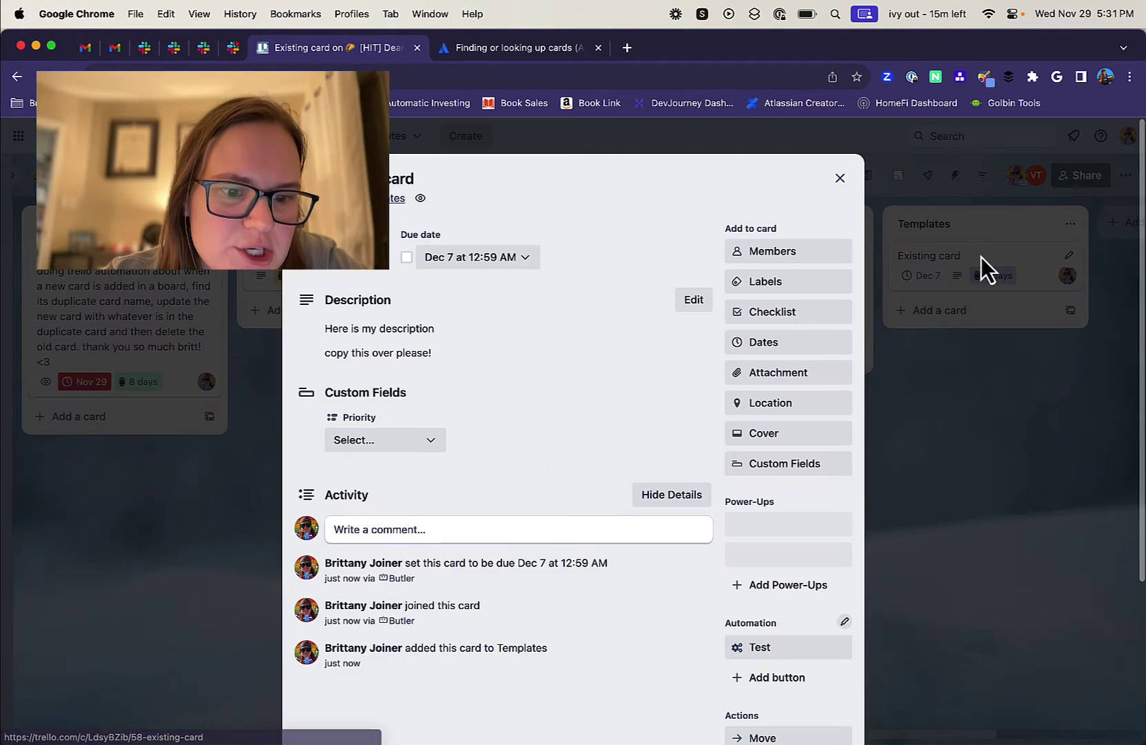
pyautogui.scroll(-3, 464, 622)
pyautogui.scroll(-2, 464, 622)
pyautogui.scroll(5, 465, 633)
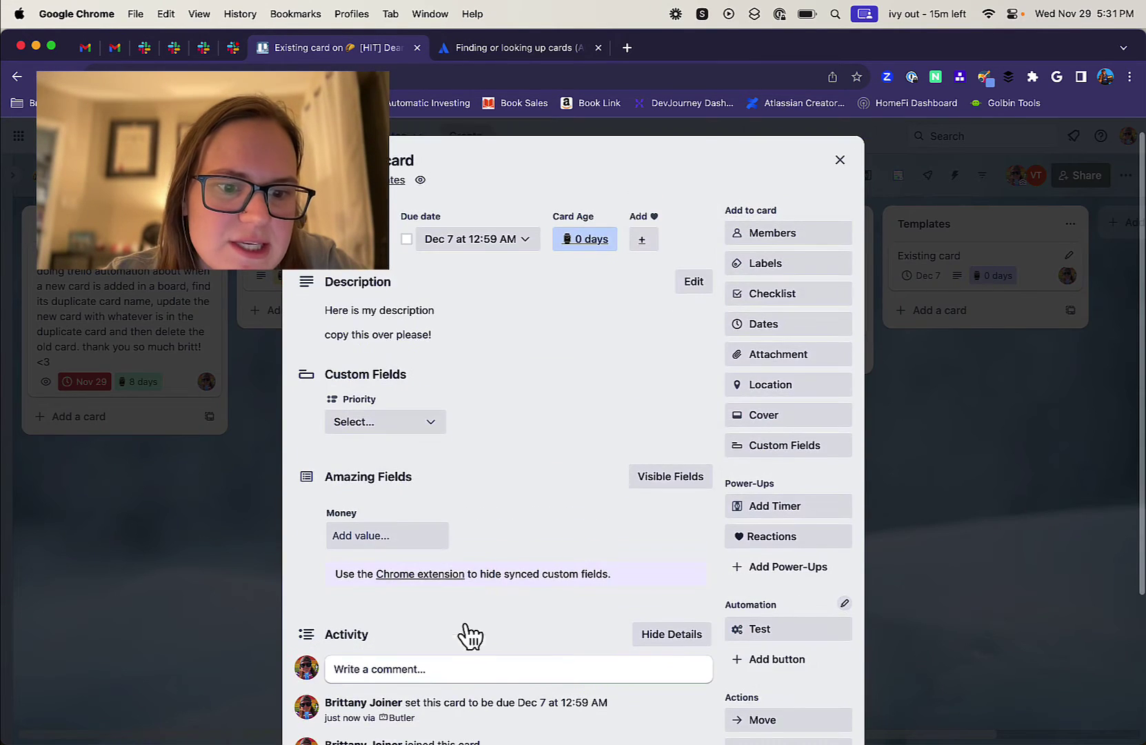
pyautogui.scroll(-2, 473, 360)
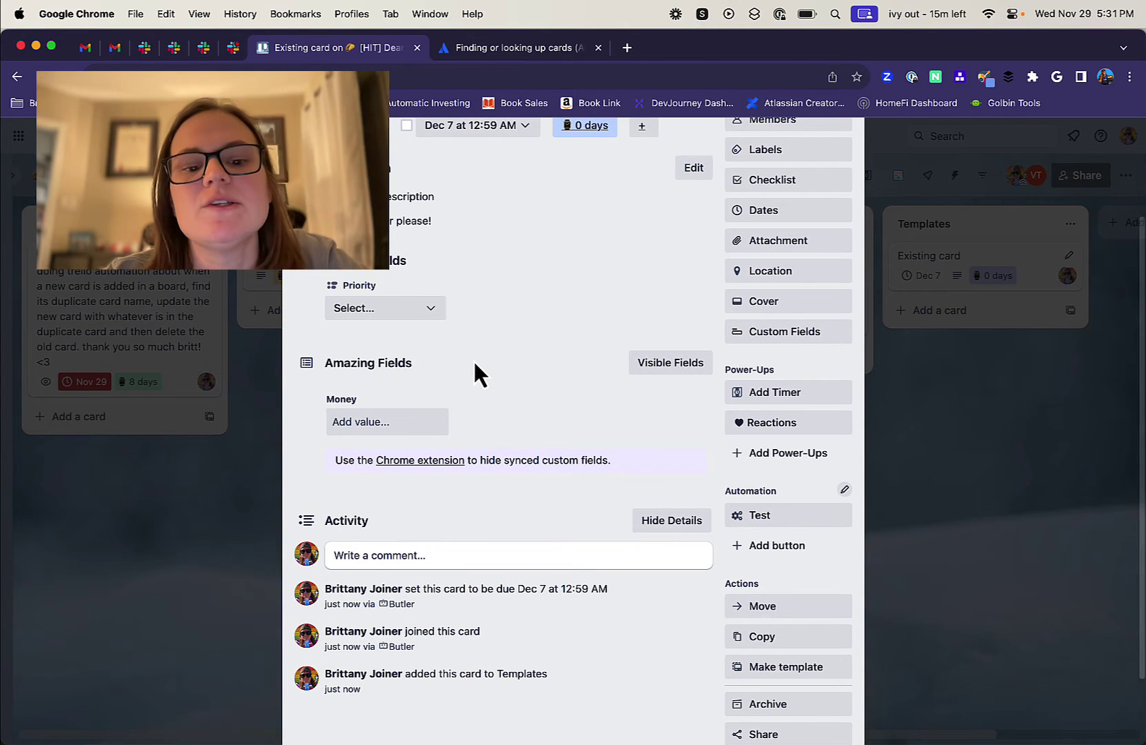
pyautogui.scroll(2, 473, 359)
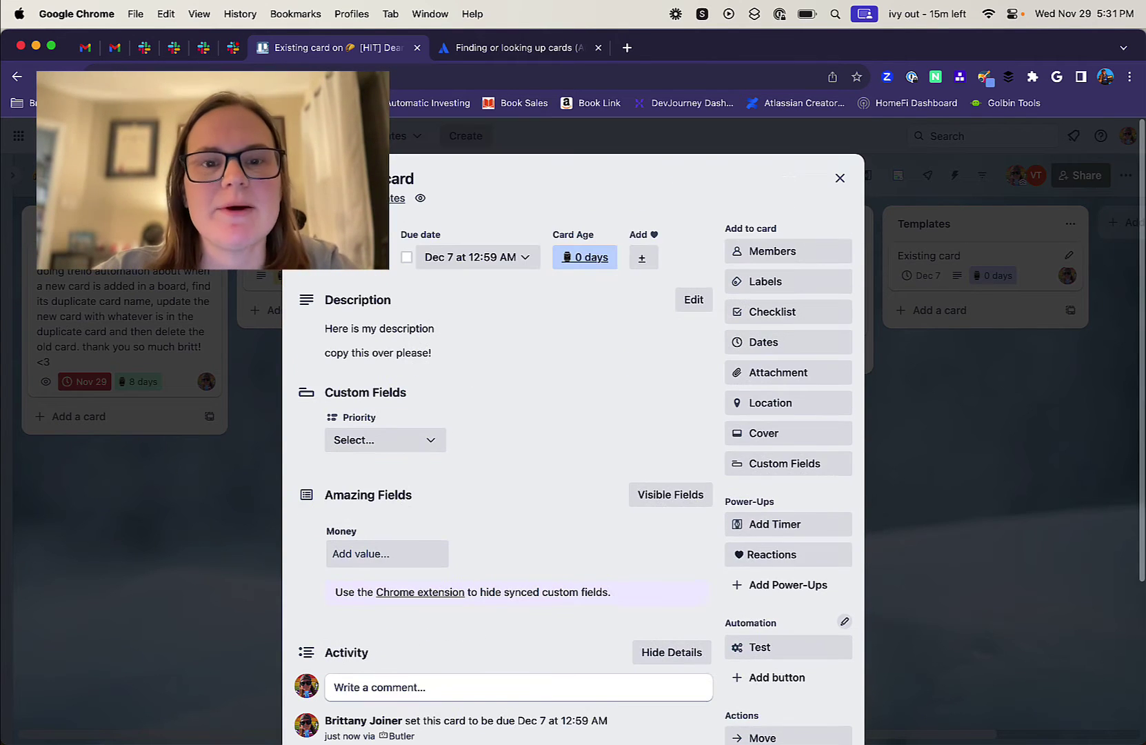
pyautogui.click(840, 177)
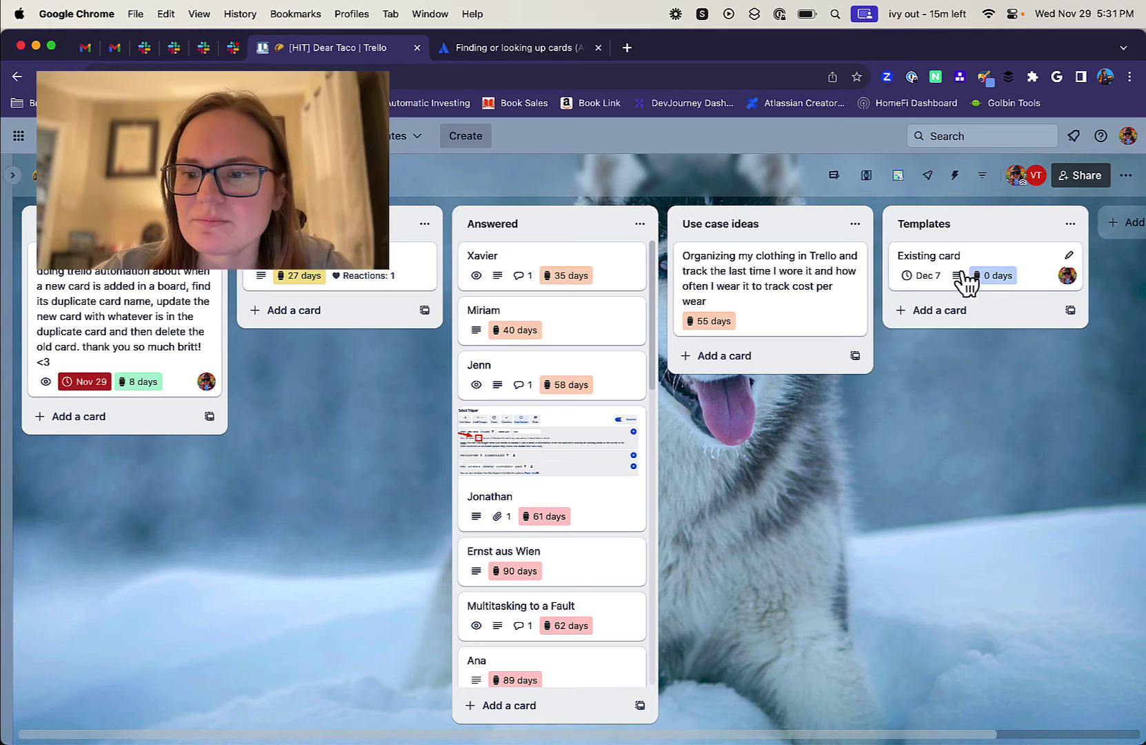
# Discard the empty new-card box and show the board's automation Rules filtered to Enabled.
pyautogui.click(937, 304)
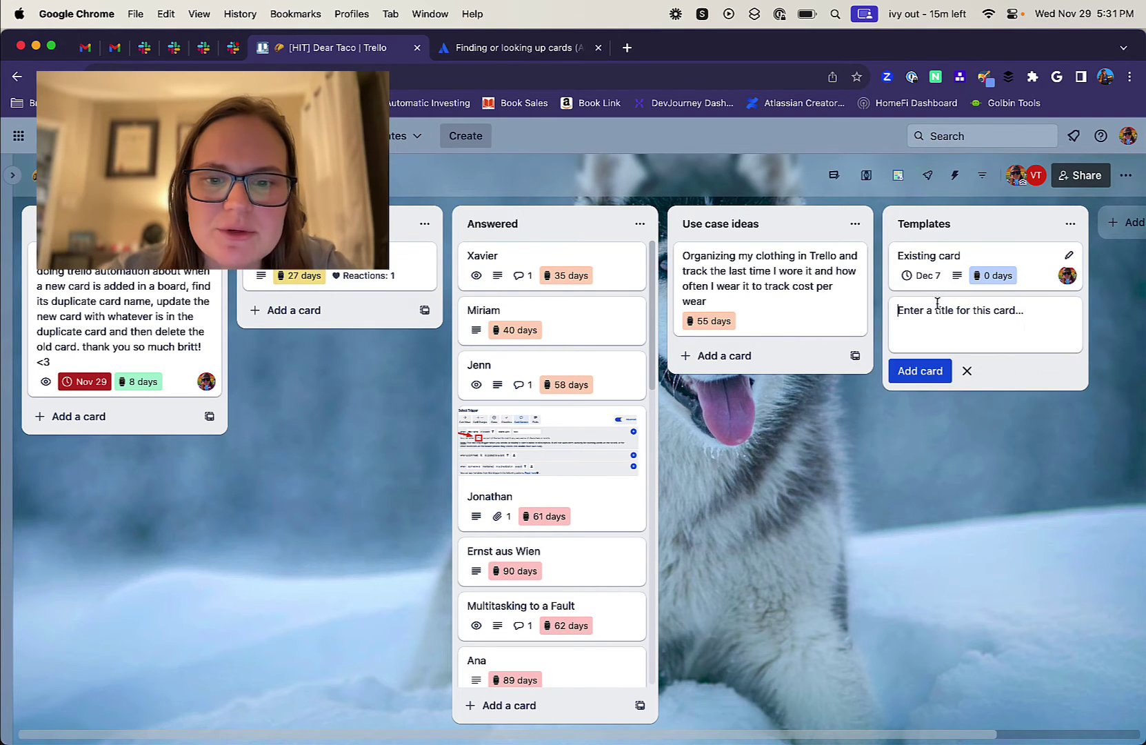
pyautogui.click(976, 370)
pyautogui.click(954, 175)
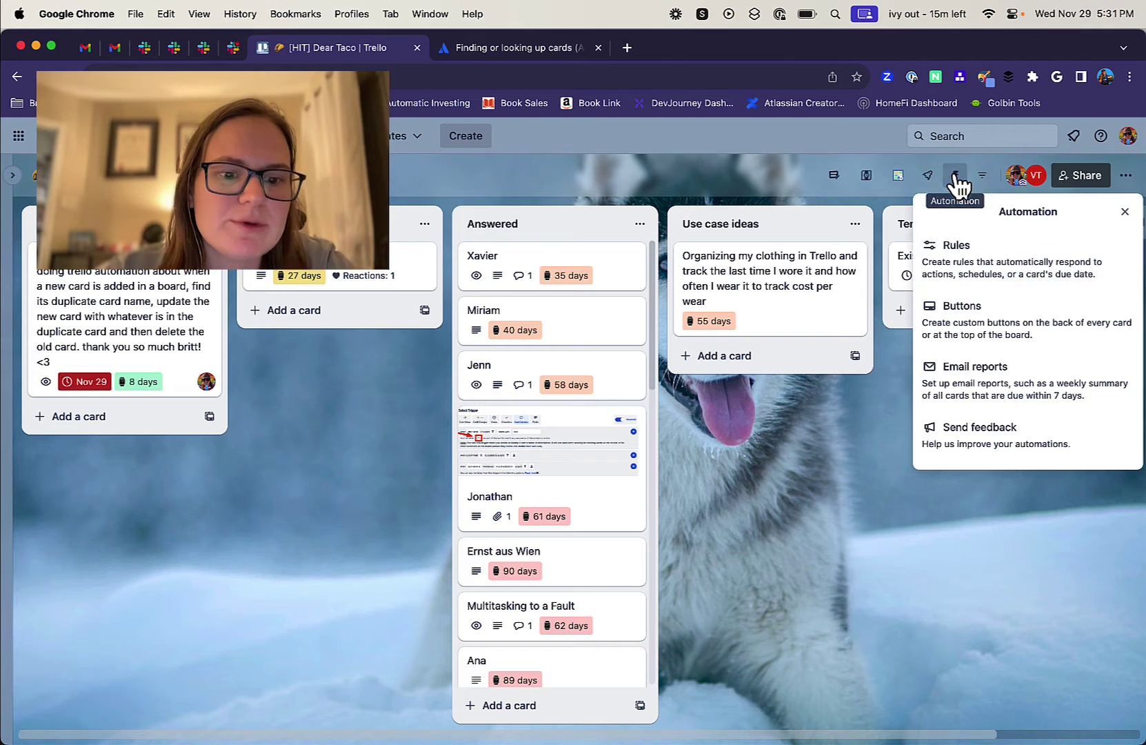
pyautogui.click(974, 265)
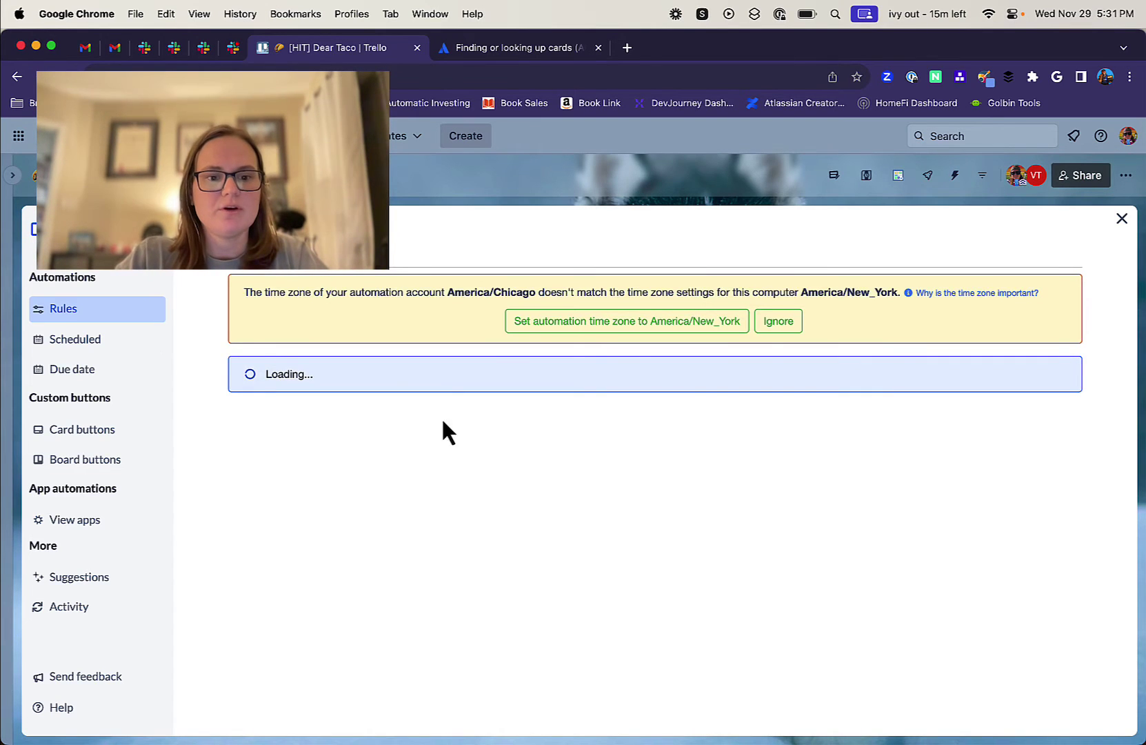
pyautogui.click(946, 246)
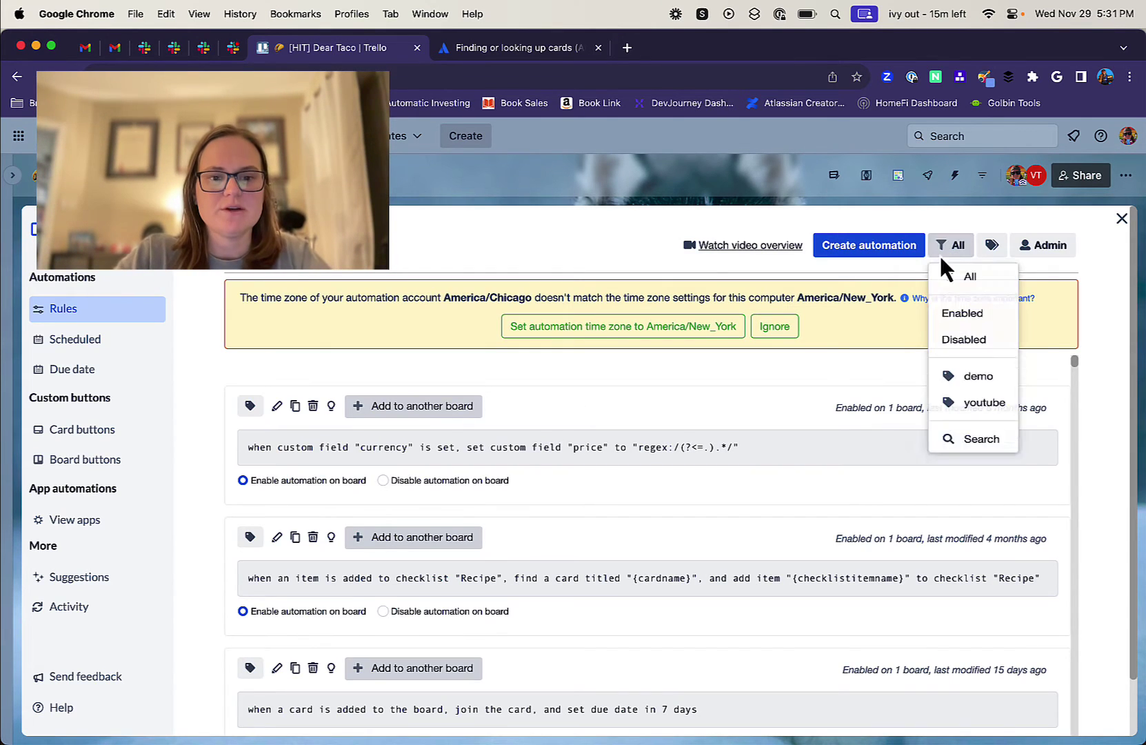
pyautogui.click(954, 324)
# Highlight the card lookup and its {cardname} variable in the last rule.
pyautogui.scroll(-2, 553, 590)
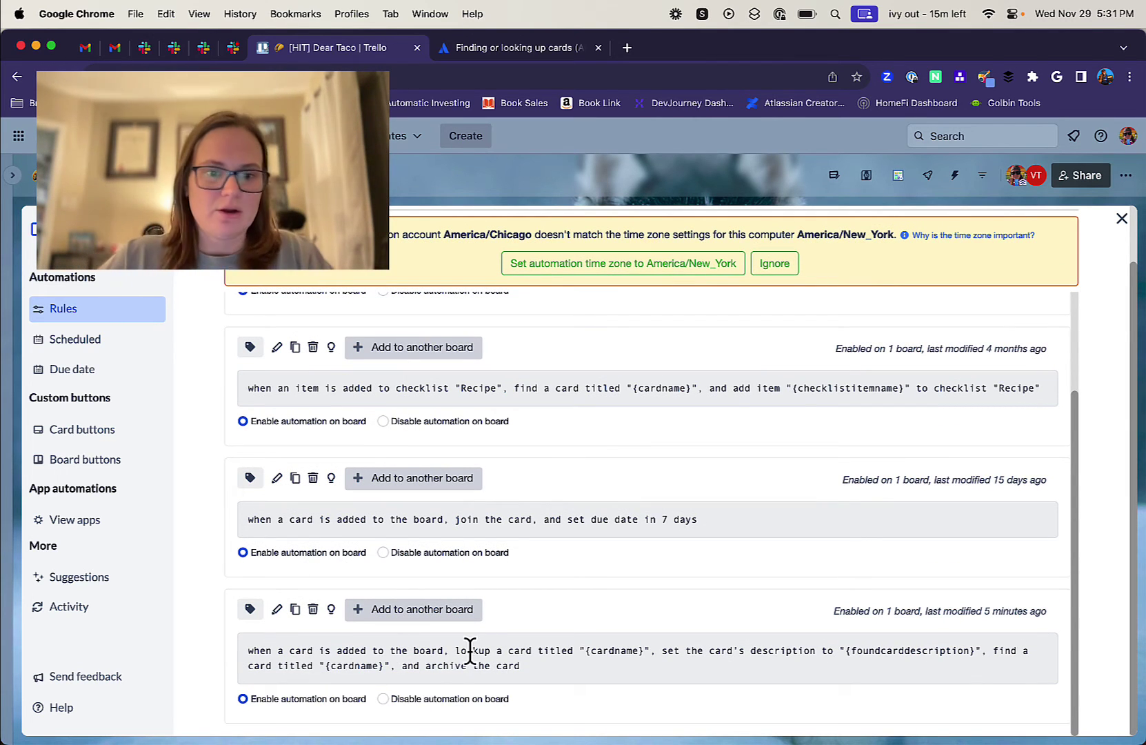
pyautogui.moveTo(470, 651); pyautogui.dragTo(643, 653)
pyautogui.doubleClick(619, 653)
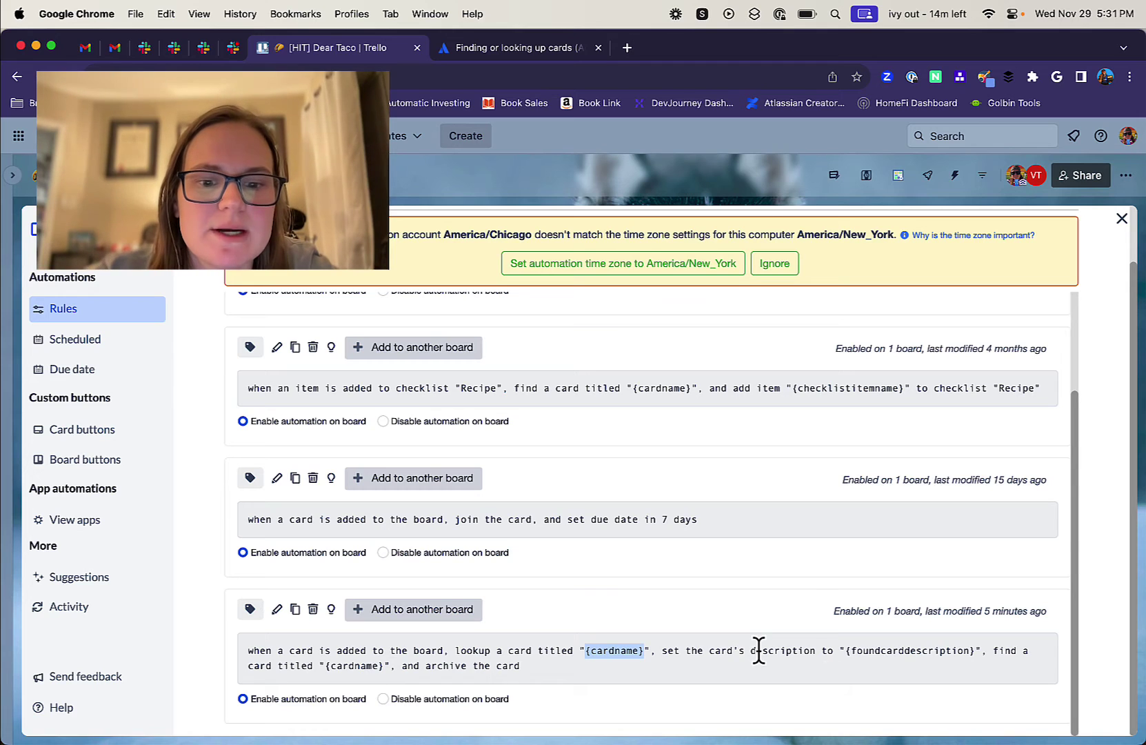
pyautogui.moveTo(852, 650); pyautogui.dragTo(970, 651)
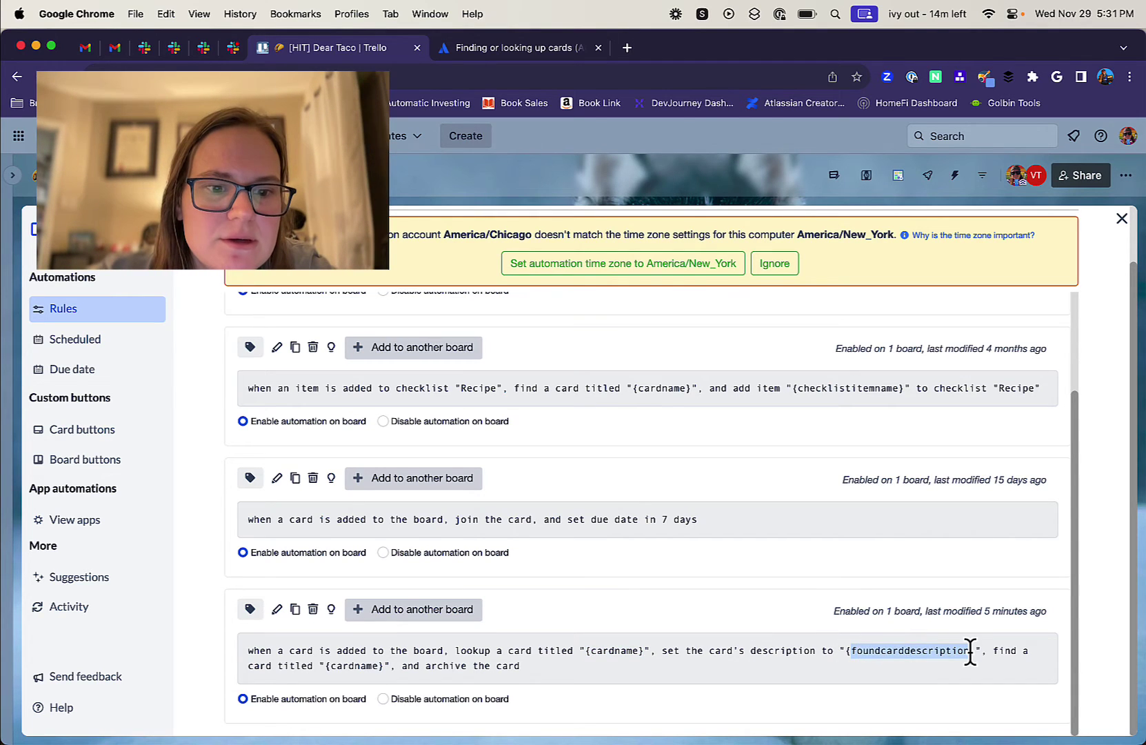
pyautogui.click(970, 651)
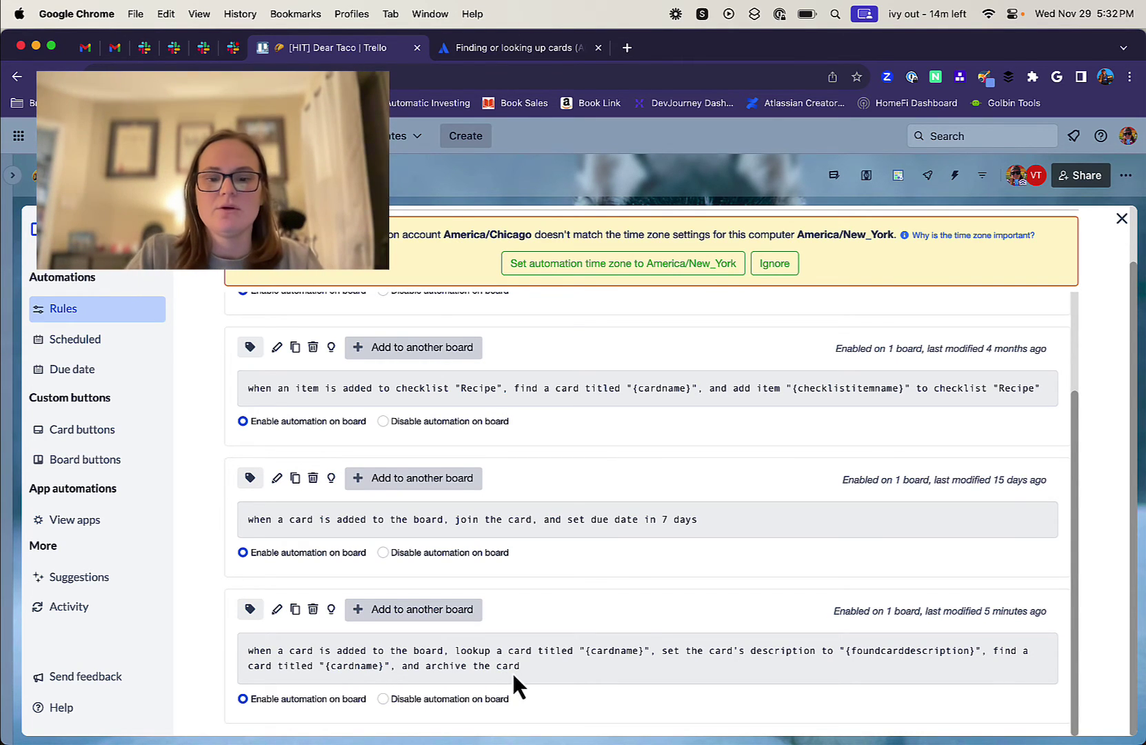
pyautogui.doubleClick(474, 650)
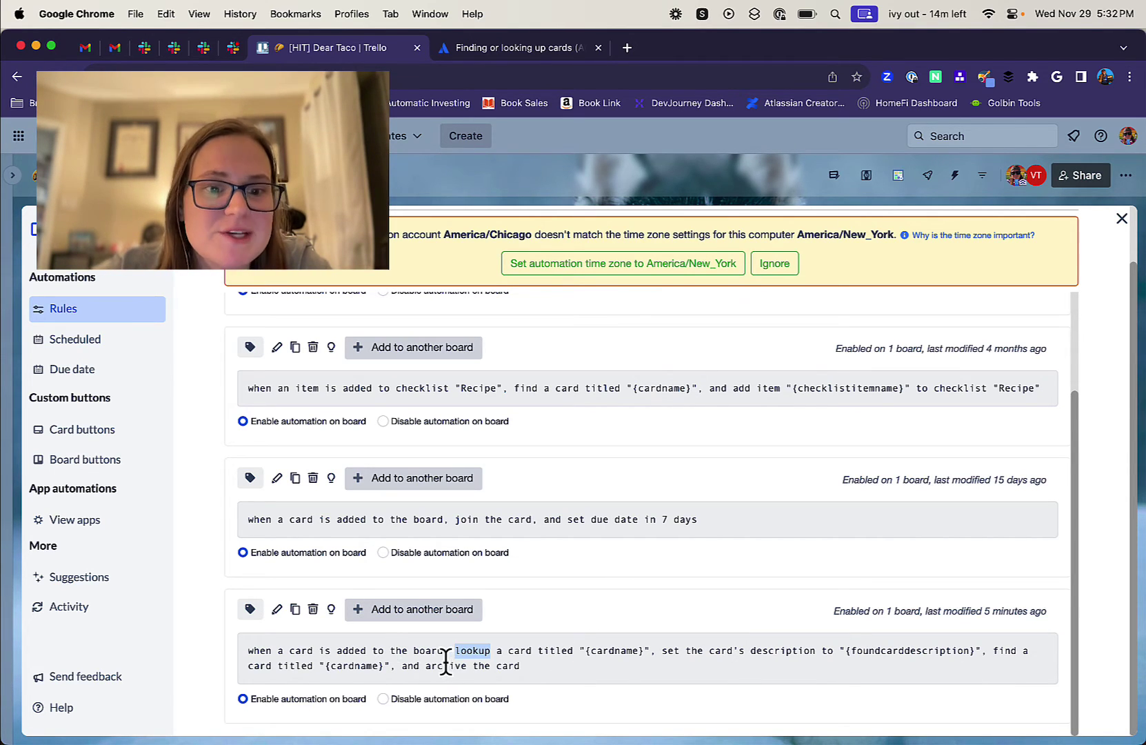
pyautogui.moveTo(425, 666); pyautogui.dragTo(501, 666)
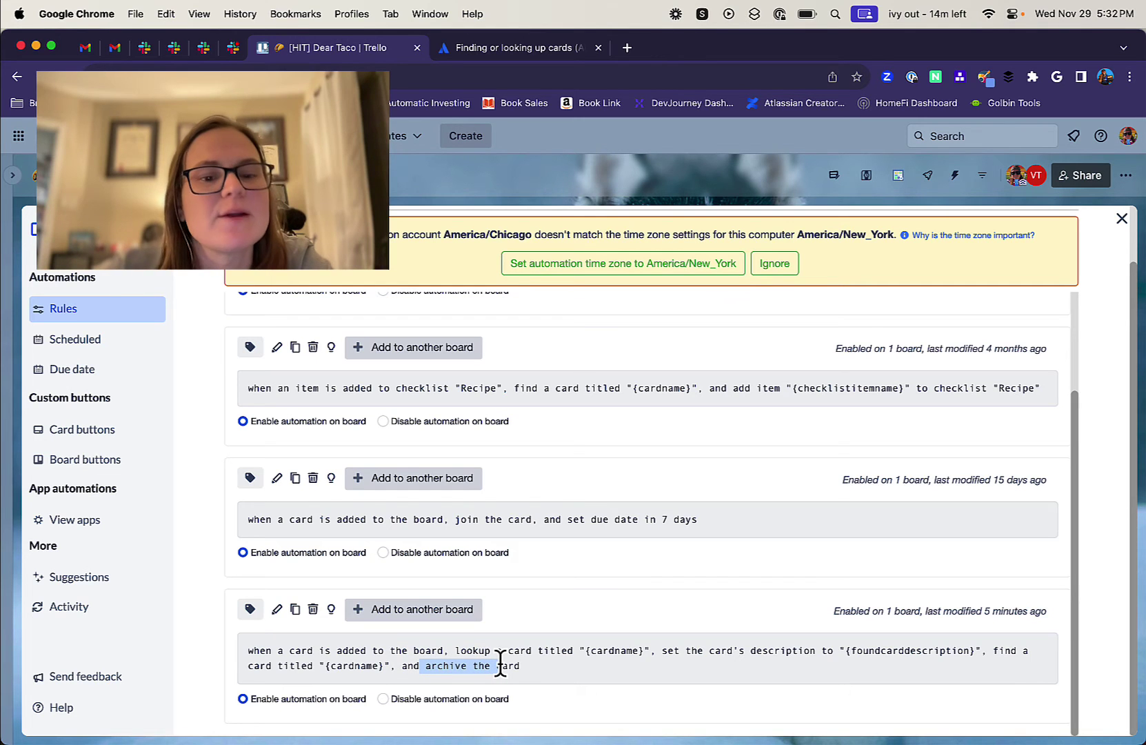